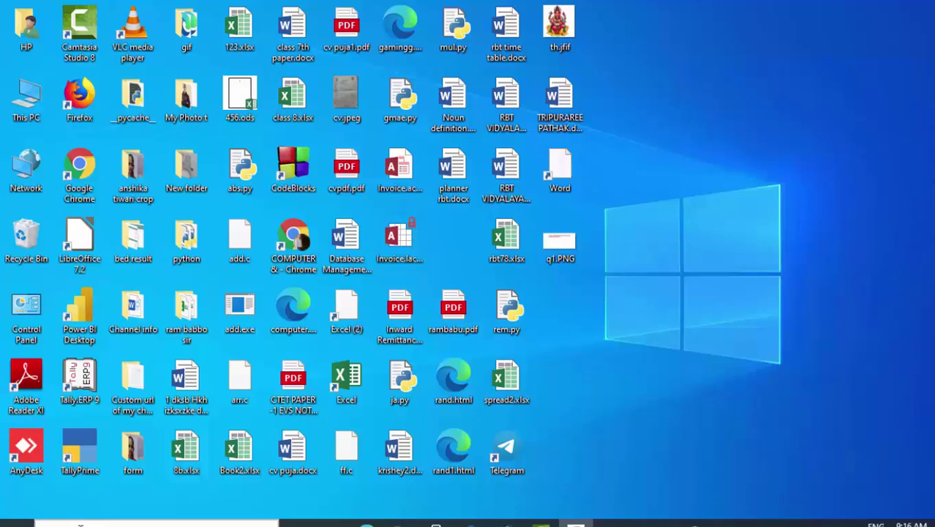
Step: Launch Access 2016 from the Windows Start menu
key("super")
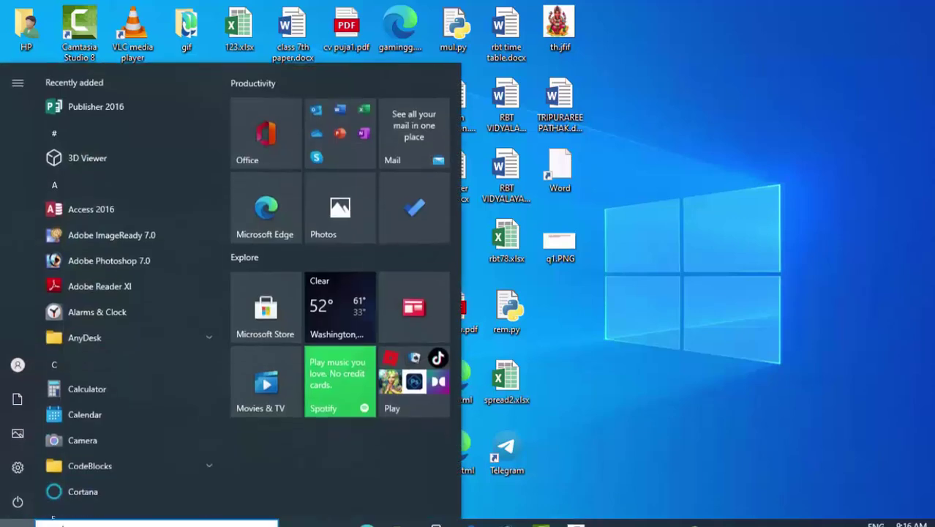
left_click(692, 334)
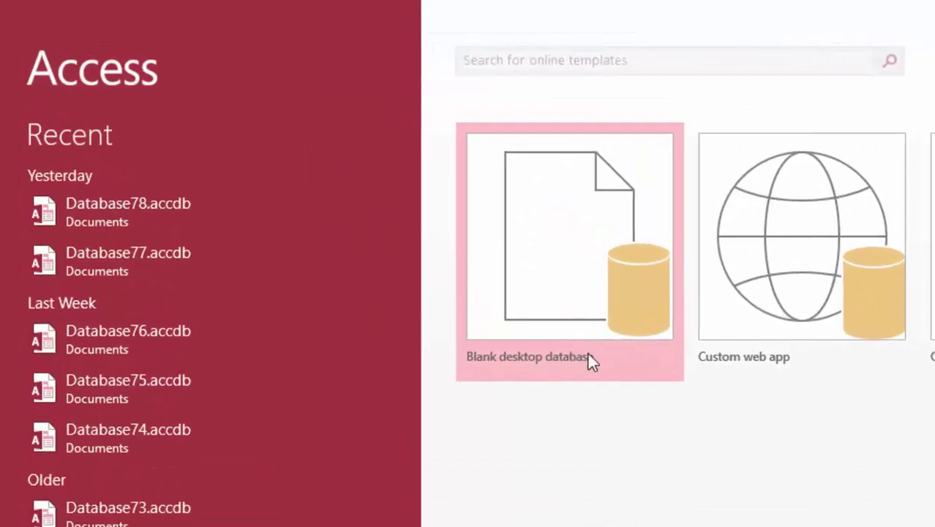
Step: Create a blank desktop database named Database79.accdb
left_click(535, 229)
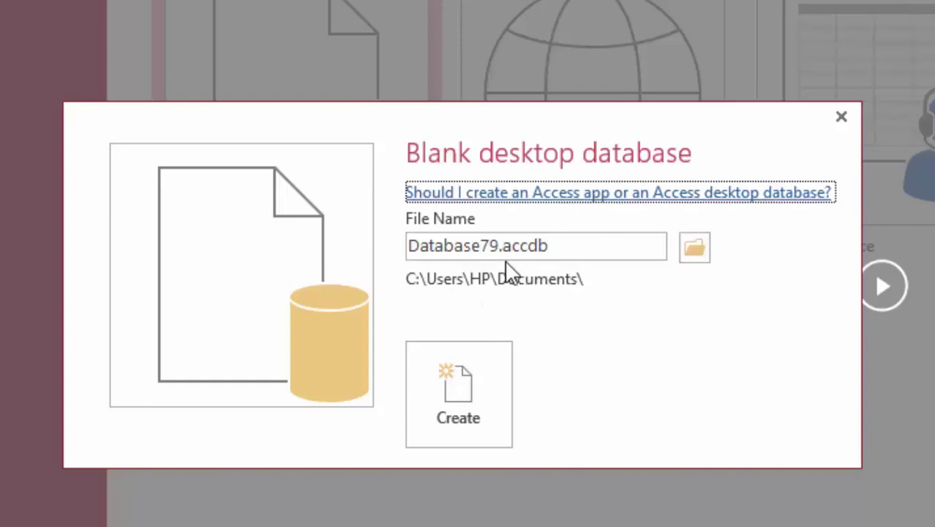
left_click(462, 388)
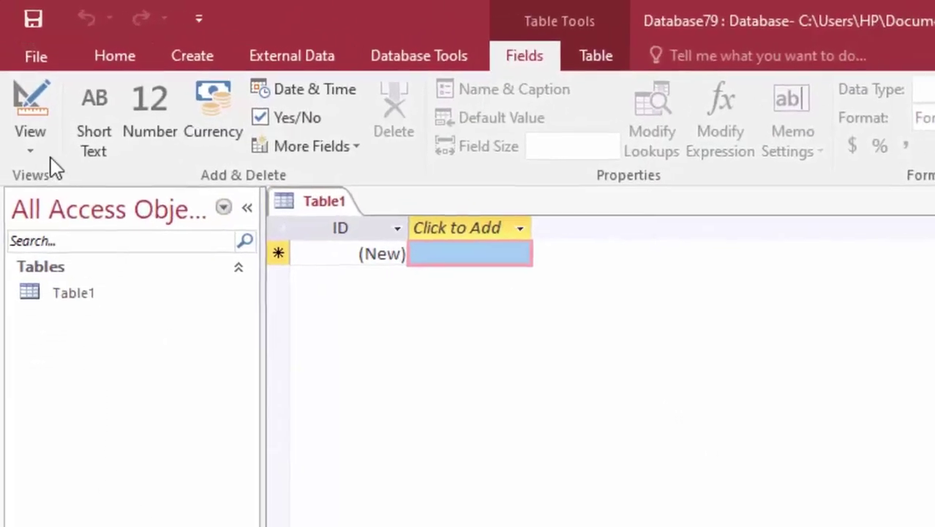
Step: Save Table1 as StudentT and open it in Design View
left_click(18, 123)
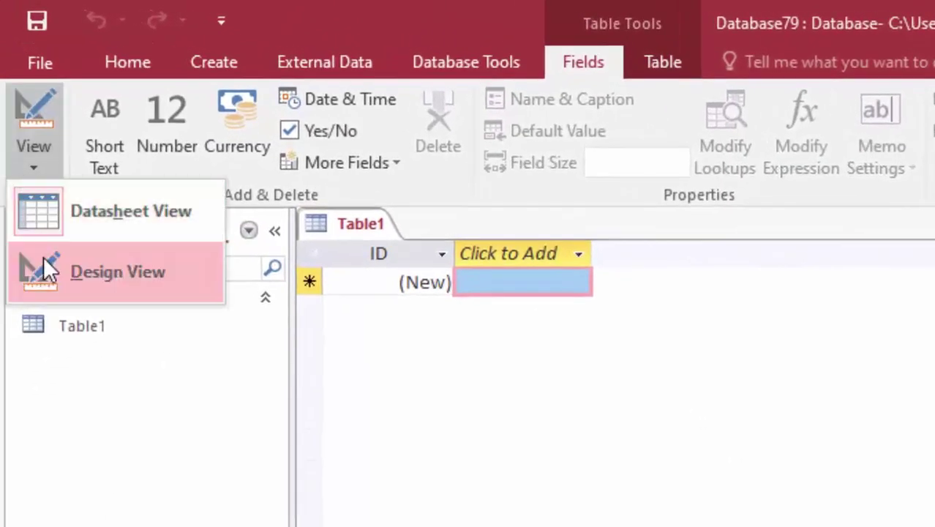
left_click(48, 269)
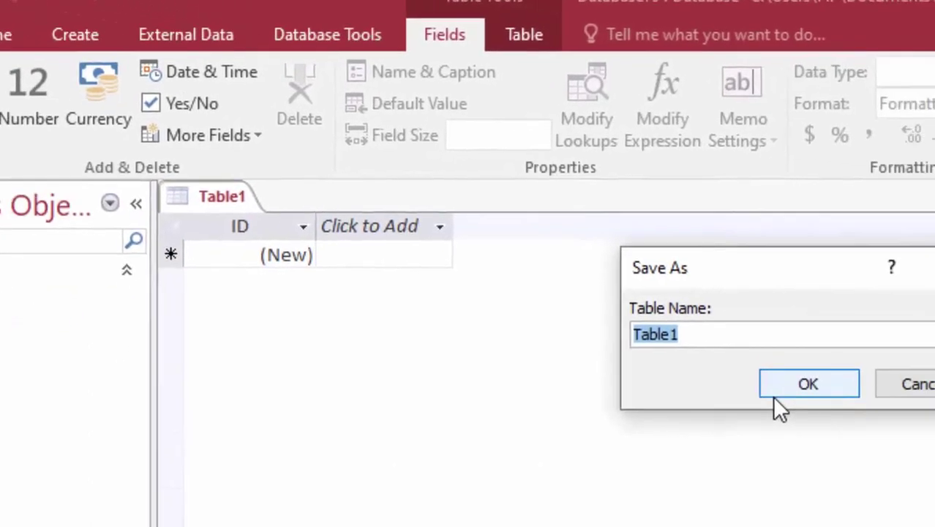
key("BackSpace")
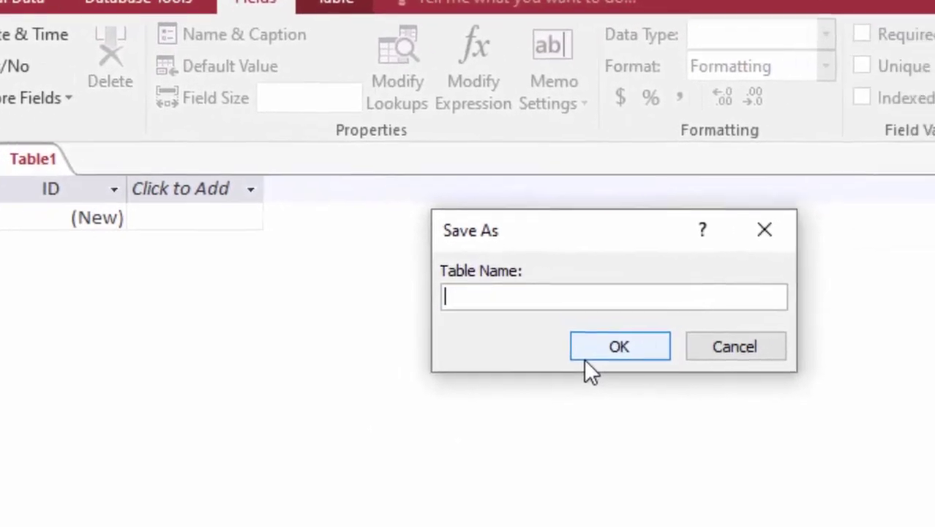
type("S")
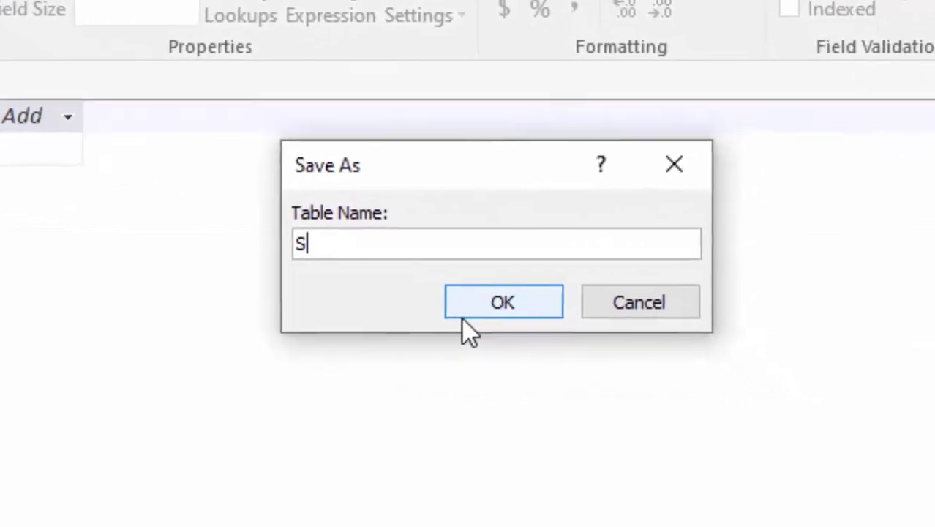
type("tudentT")
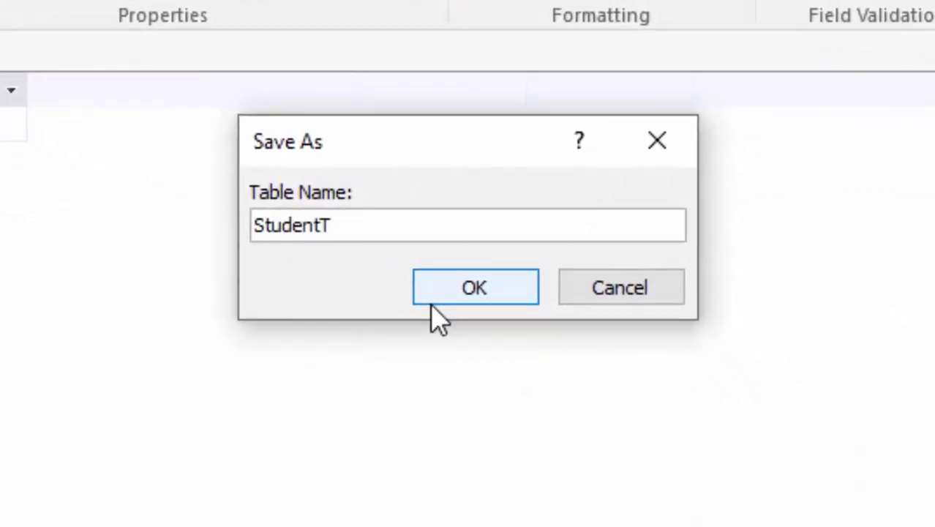
left_click(432, 303)
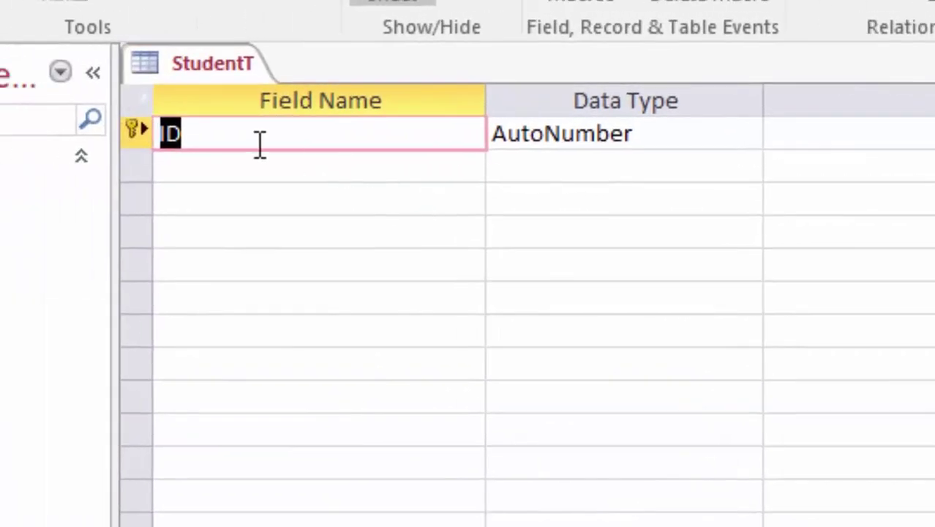
Step: Rename the ID field to Roll Number, keeping its AutoNumber type
key("BackSpace")
type("Ro")
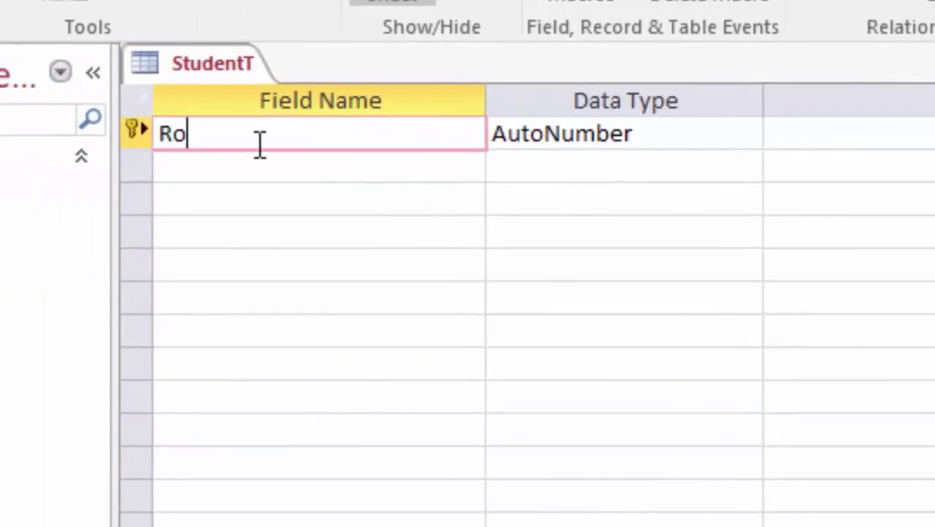
type("ll N")
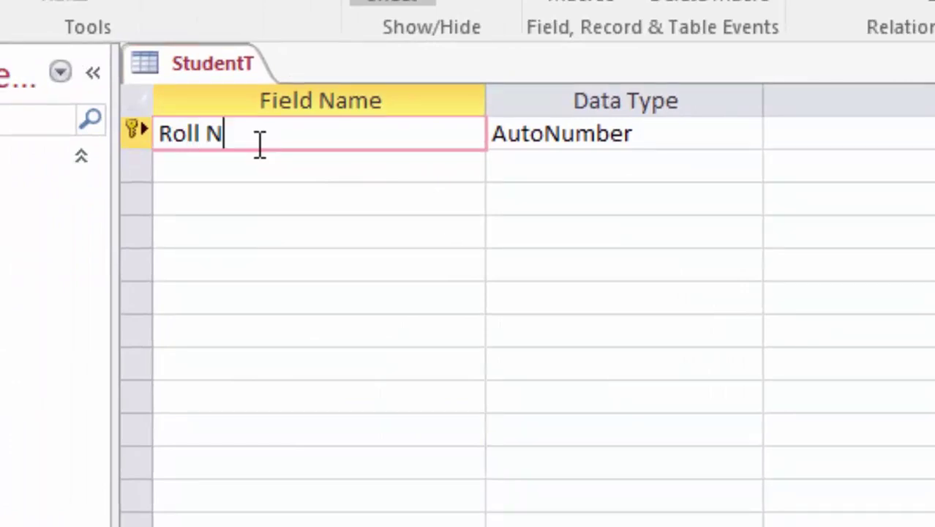
type("umber")
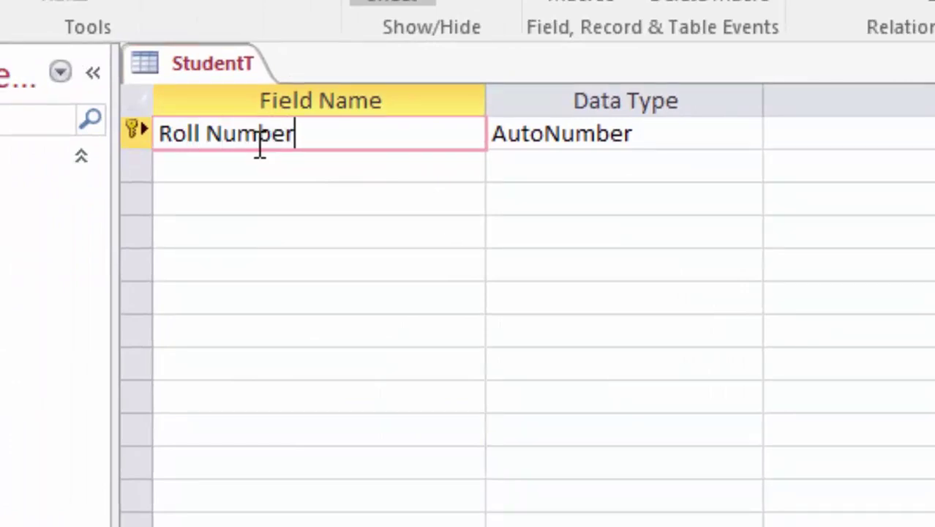
key("Tab")
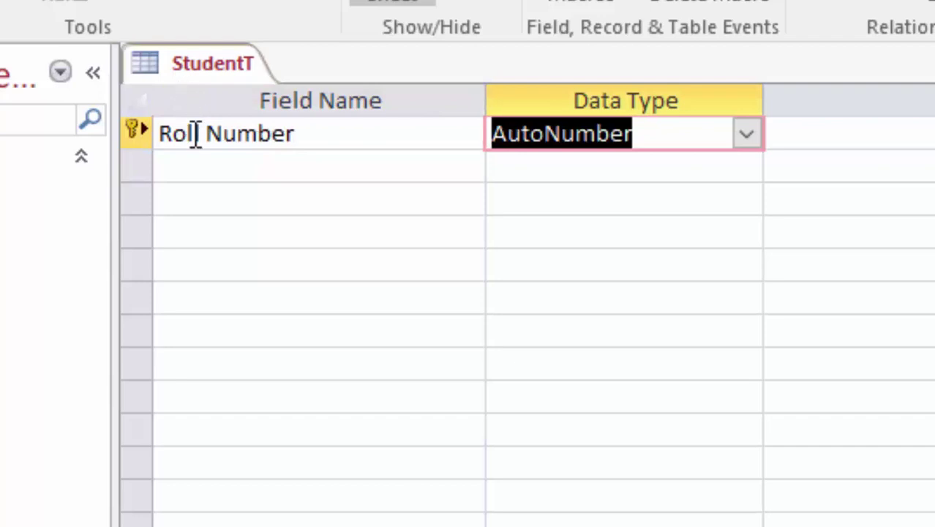
Step: Add a Short Text field named 'Name of Student'
left_click(206, 158)
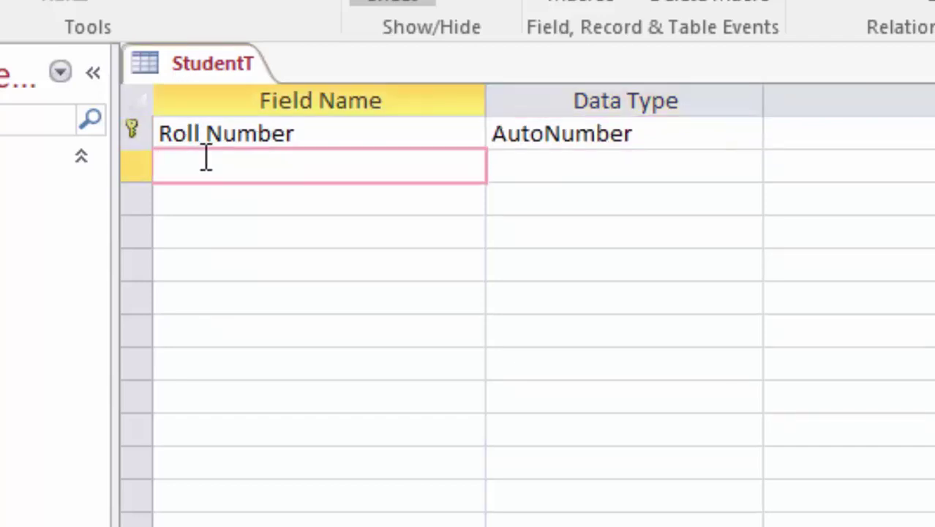
type("Name ")
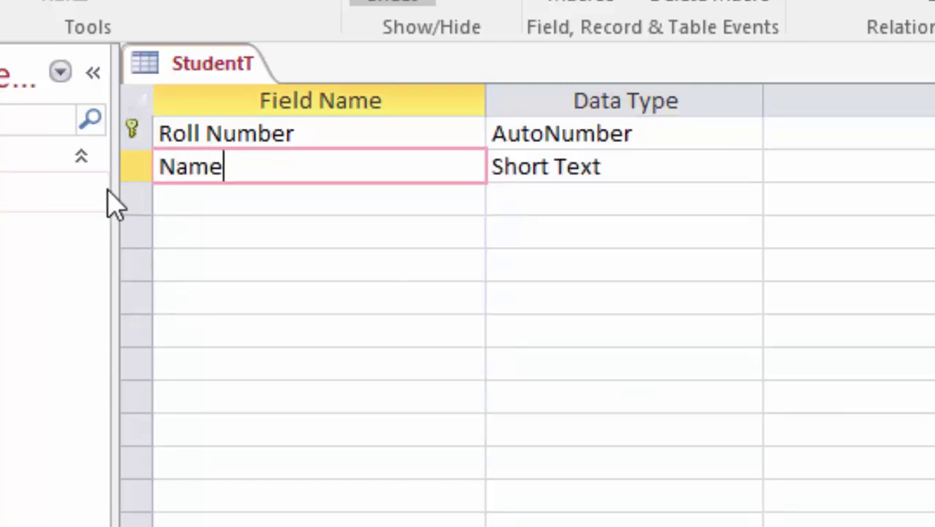
type("of ")
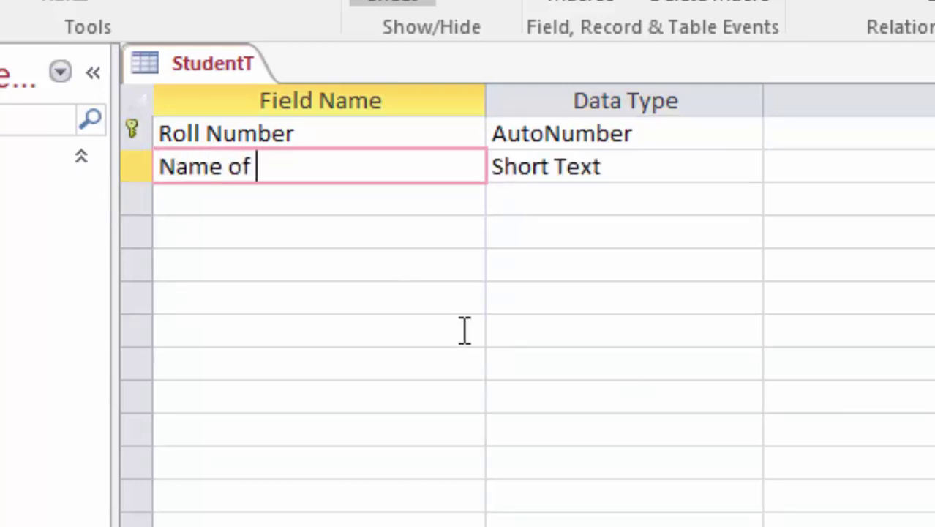
type("Studer")
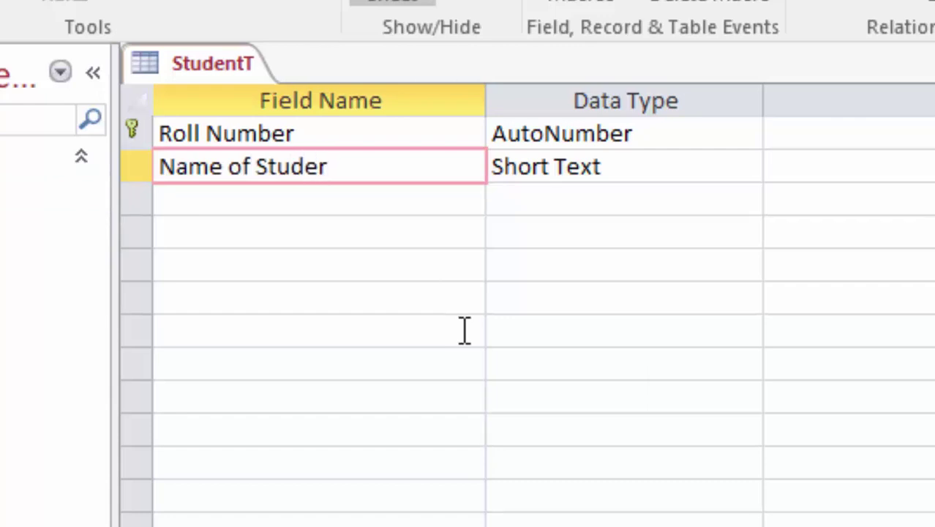
key("BackSpace")
type("t")
key("Tab")
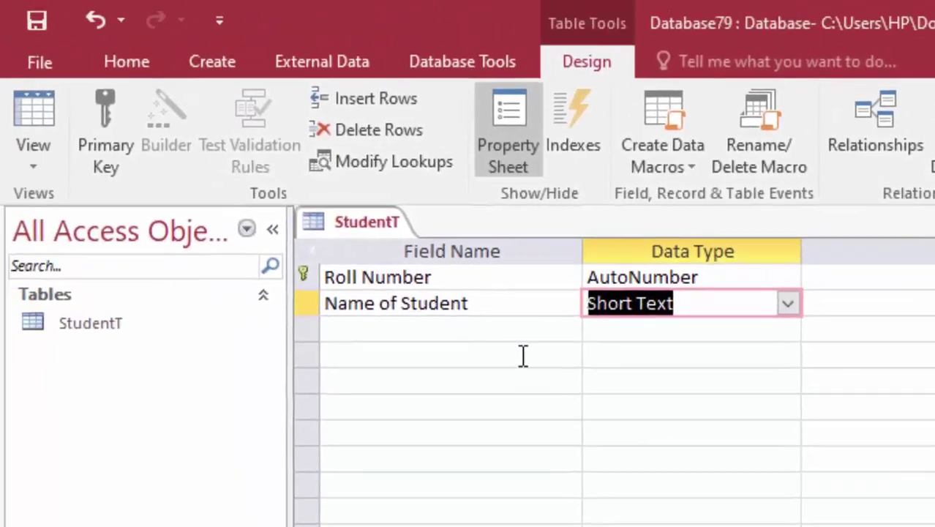
Step: Save StudentT, widen the Name of Student and Roll Number columns, then return to Design View
left_click(15, 22)
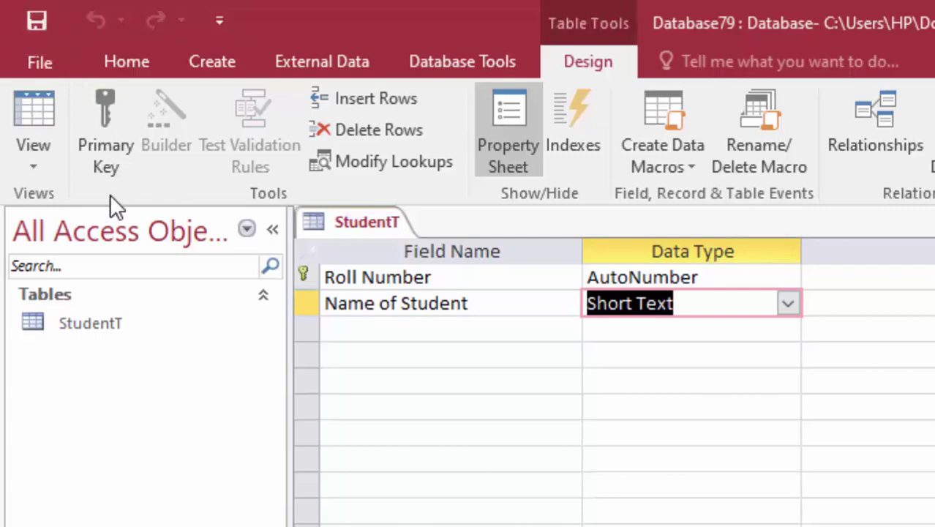
left_click(12, 109)
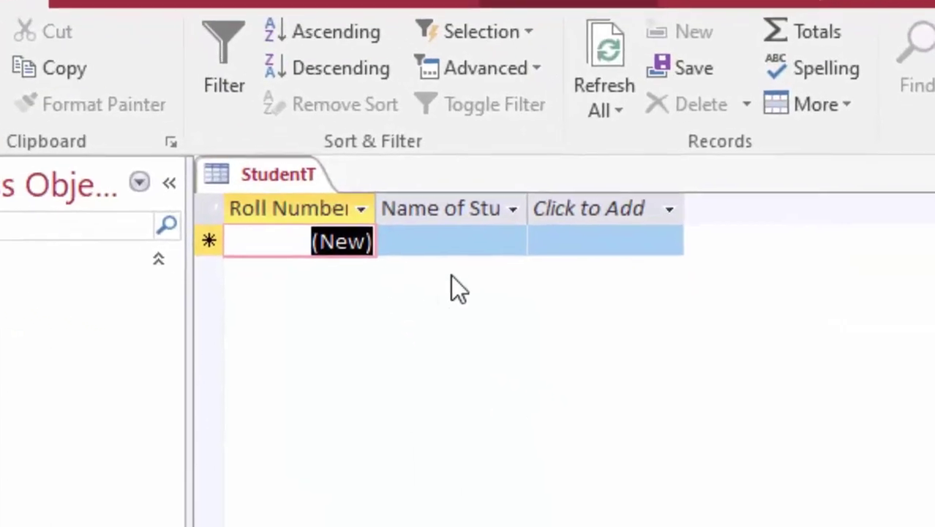
left_click_drag(530, 209, 562, 212)
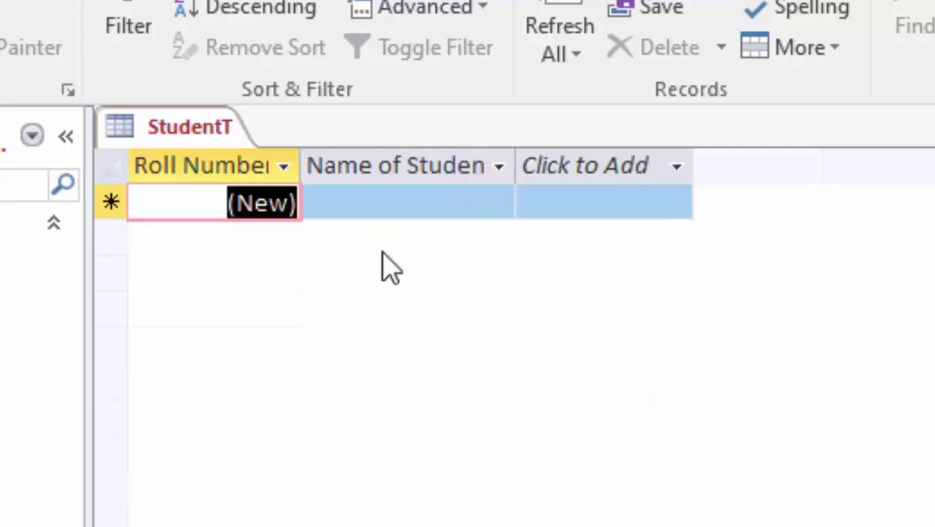
left_click_drag(300, 166, 333, 207)
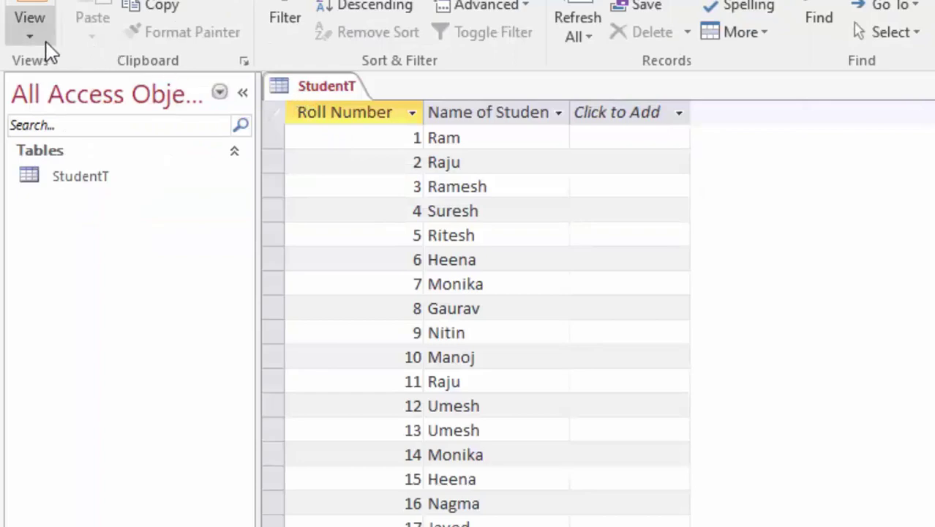
left_click(44, 41)
left_click(79, 126)
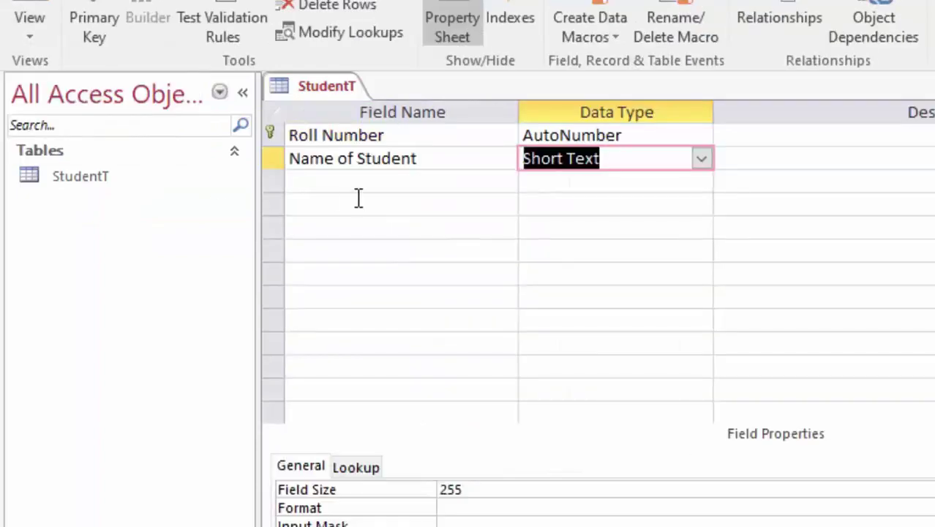
Step: Add a Date/Time field named Registration Date and switch toward Datasheet View
left_click(418, 213)
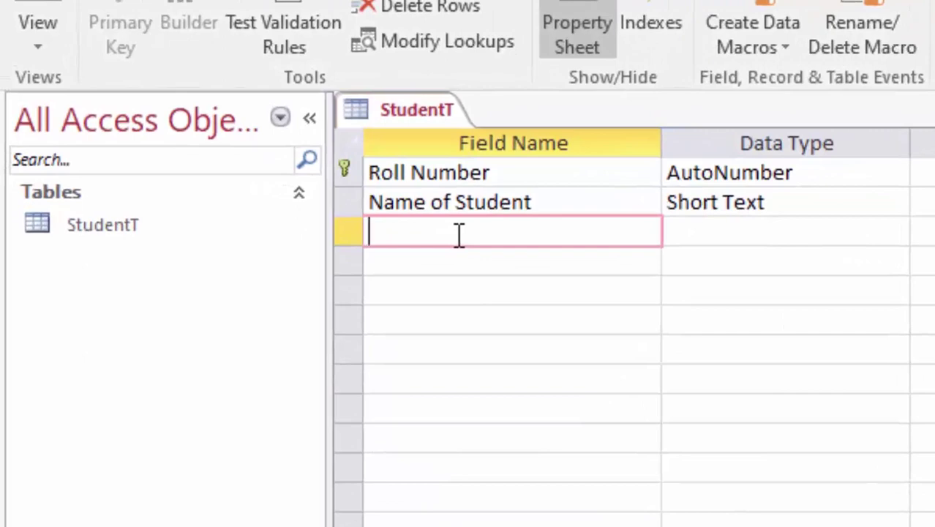
type("Reg")
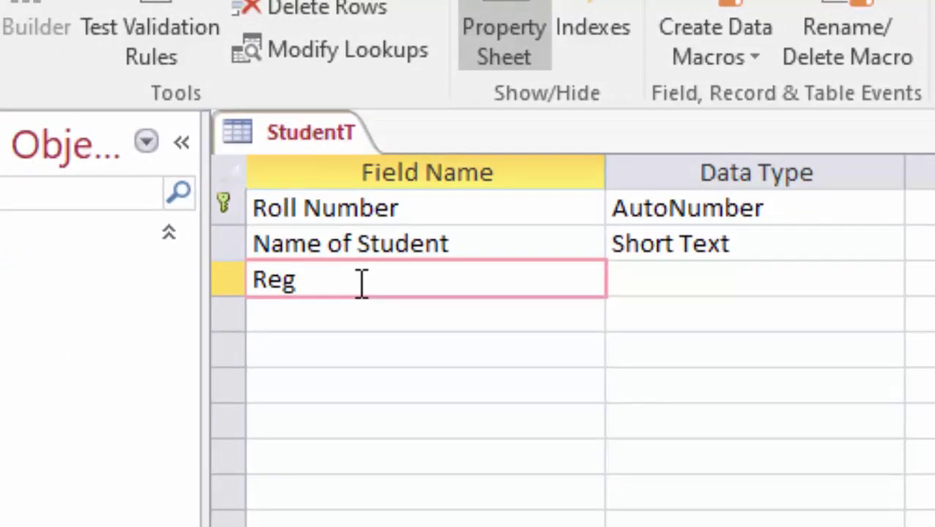
type("istra")
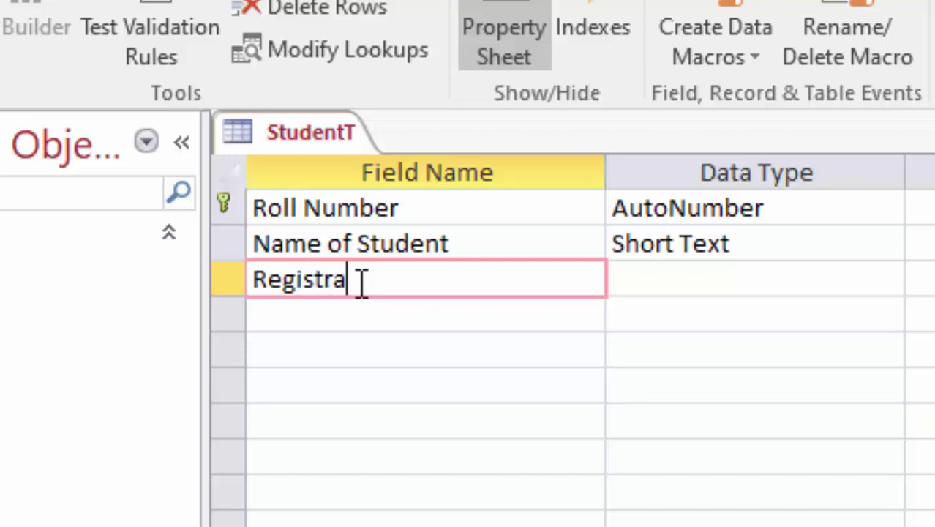
type("tion")
type(" Date")
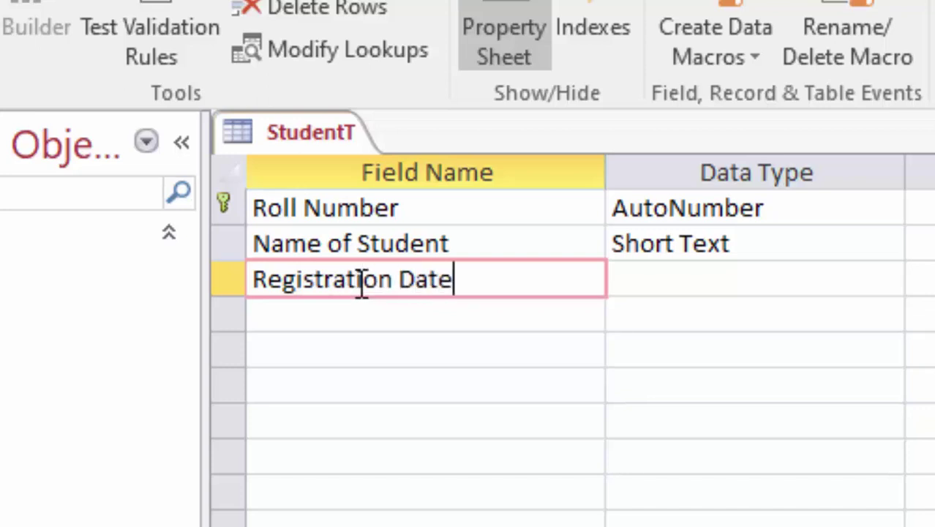
key("Tab")
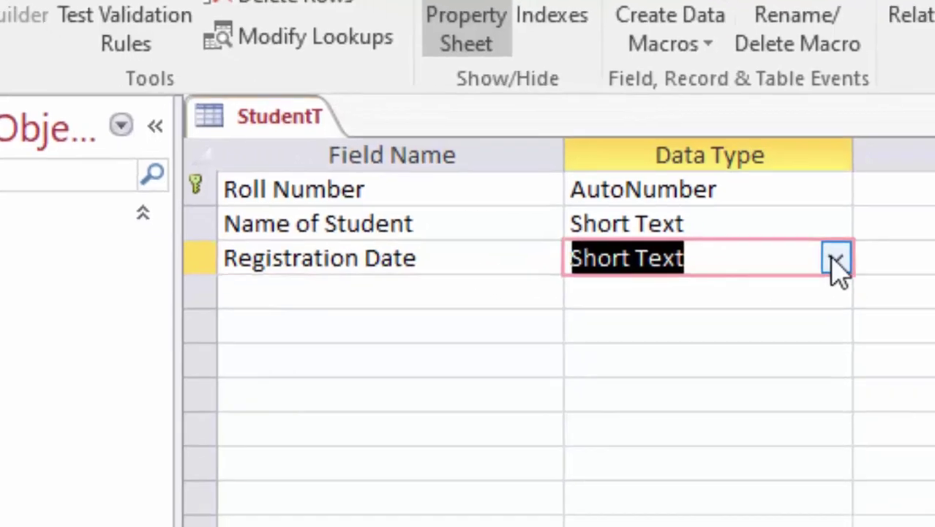
left_click(887, 279)
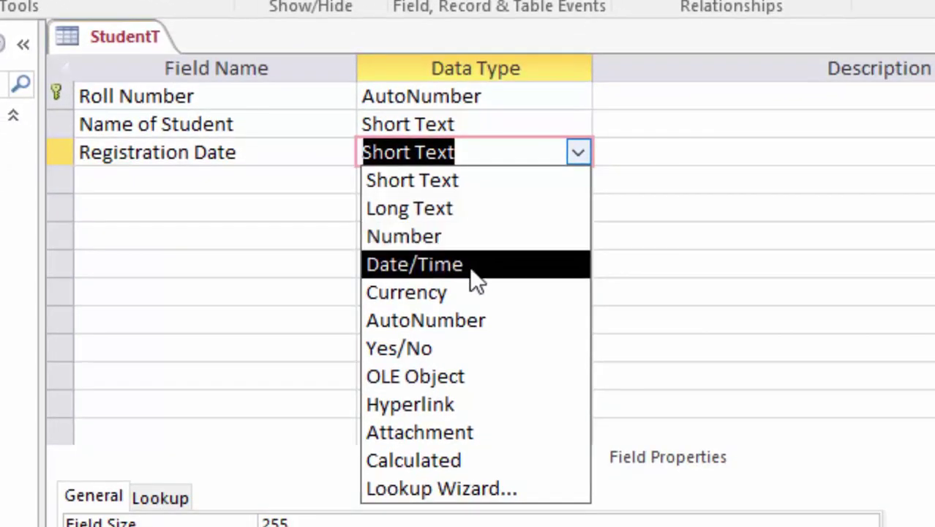
left_click(469, 277)
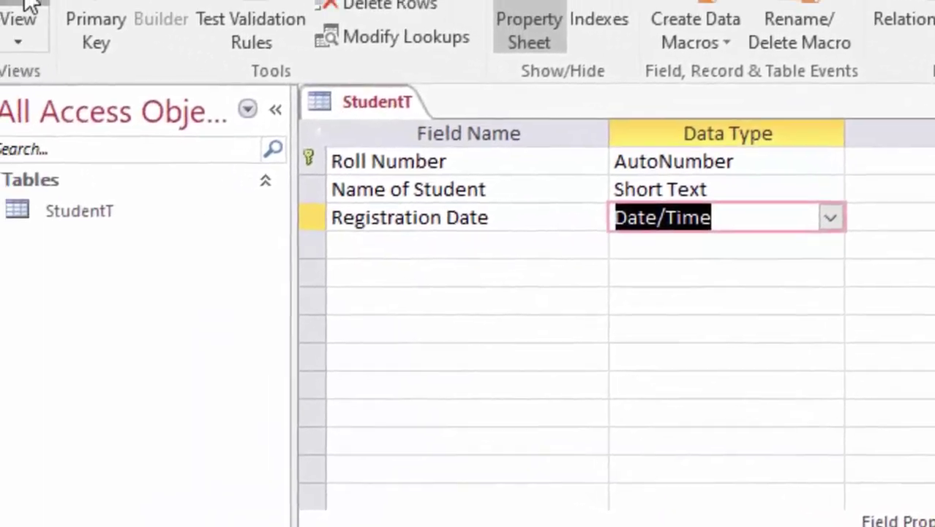
left_click(2, 2)
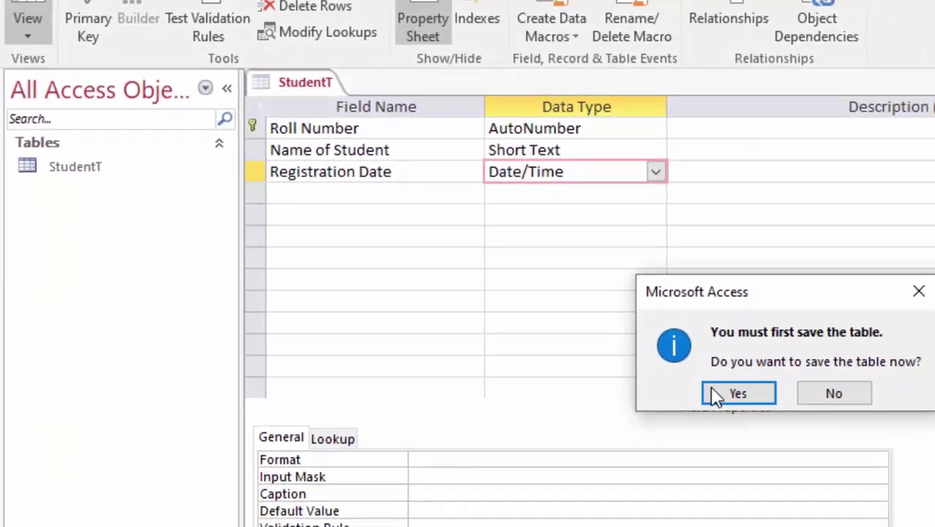
Step: Save the table and set registration dates 2/1/2022 for Ram and 2/18/2022 for Raju
left_click(715, 395)
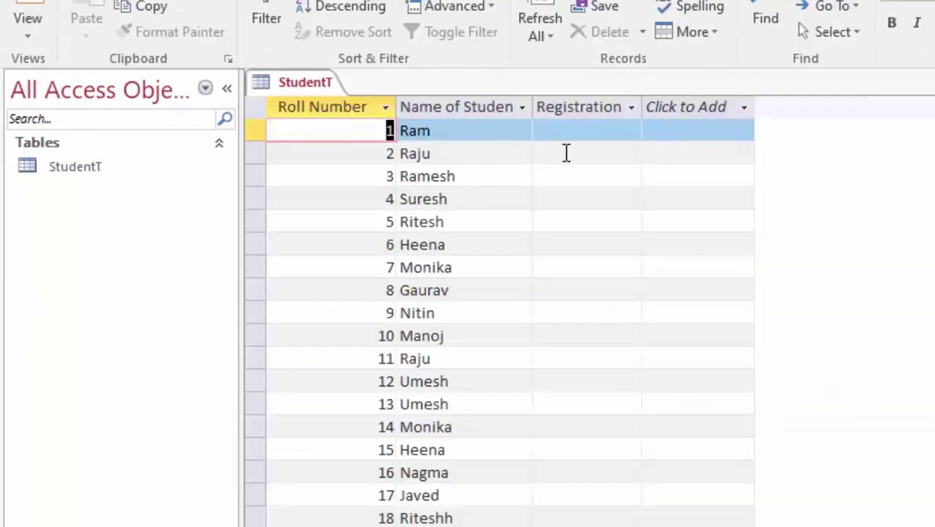
left_click(606, 132)
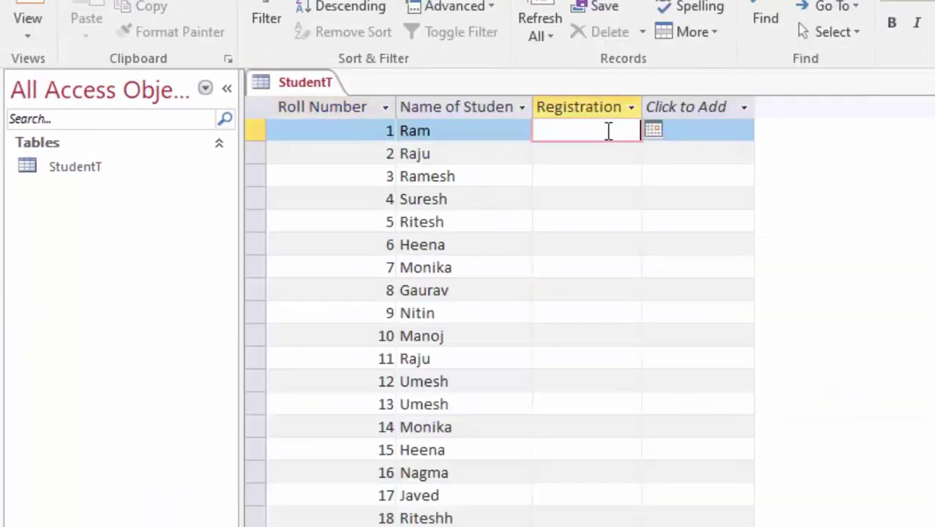
left_click(653, 129)
left_click(536, 196)
left_click(577, 156)
left_click(653, 151)
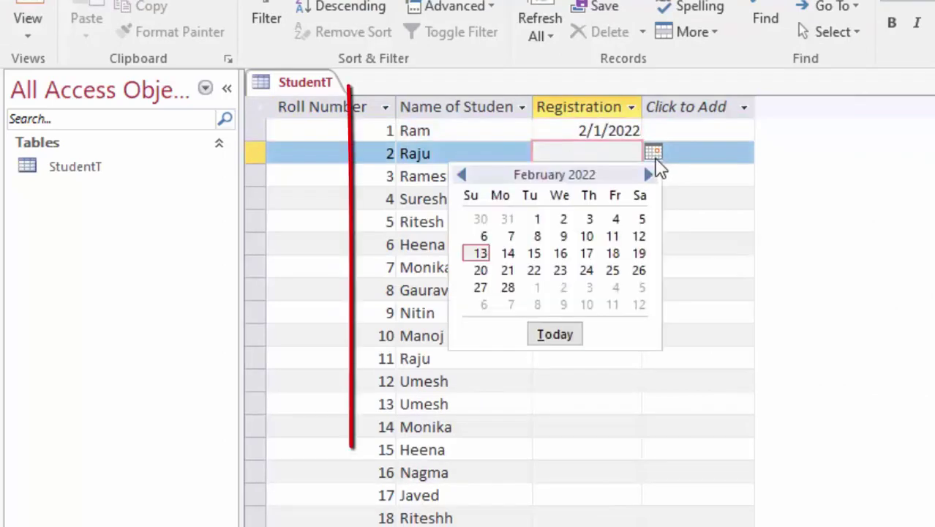
left_click(612, 253)
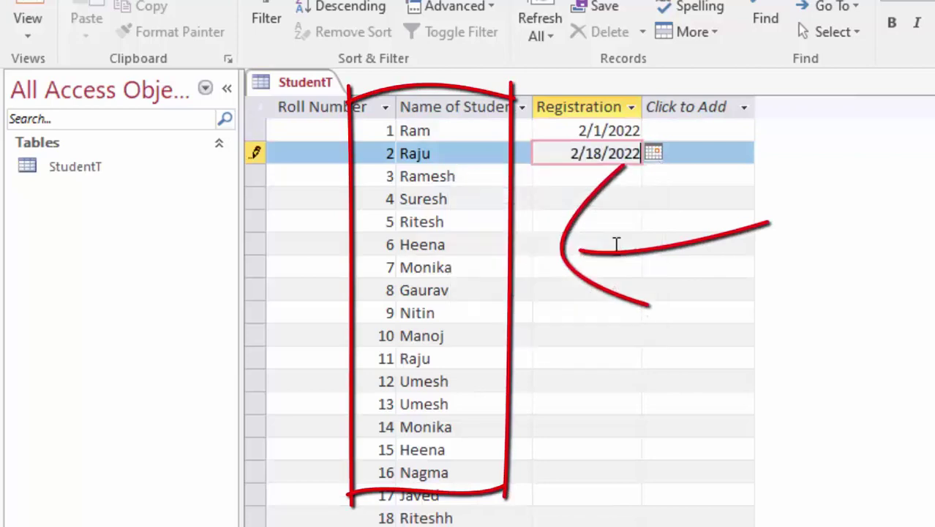
Step: Set Ramesh's registration date to 2/10/2022 and Suresh's to 2/14/2022
left_click(569, 189)
left_click(578, 175)
left_click(653, 175)
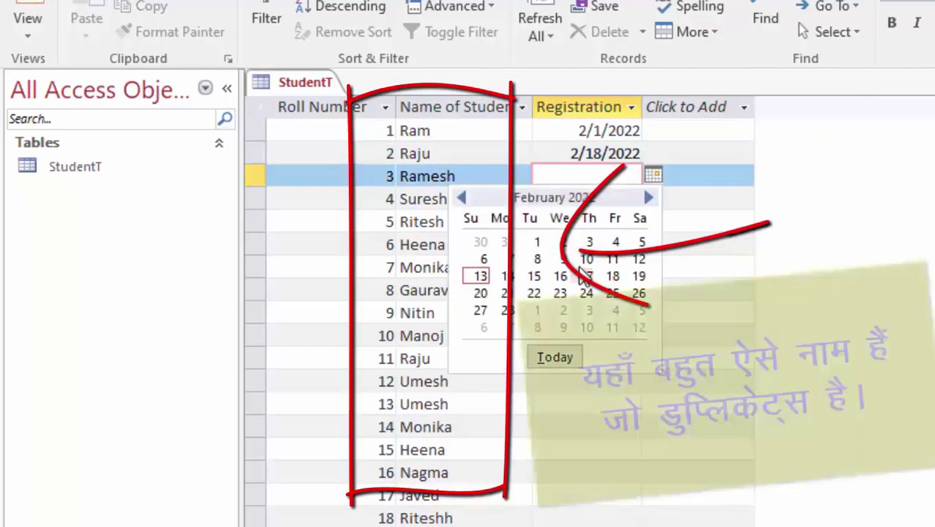
left_click(586, 258)
left_click(585, 199)
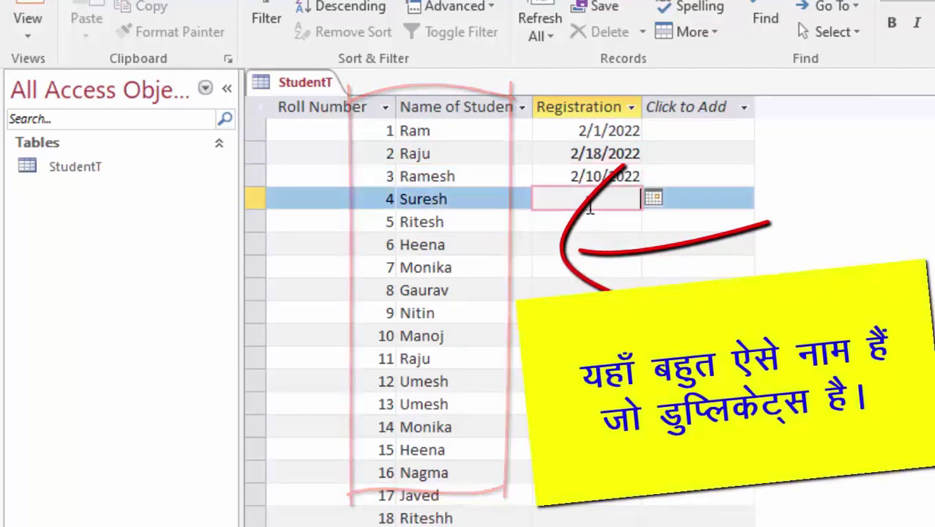
left_click(653, 199)
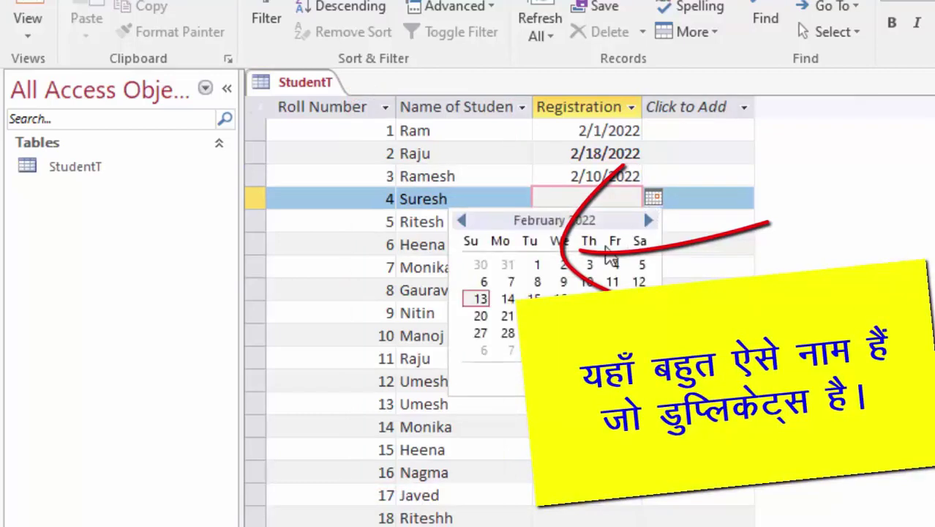
left_click(507, 299)
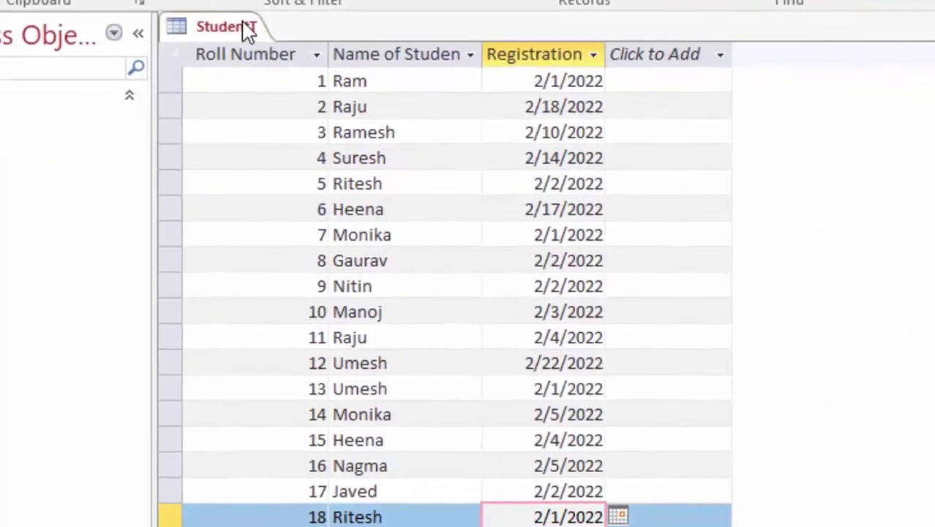
Step: Close the StudentT datasheet from its tab's context menu
right_click(249, 32)
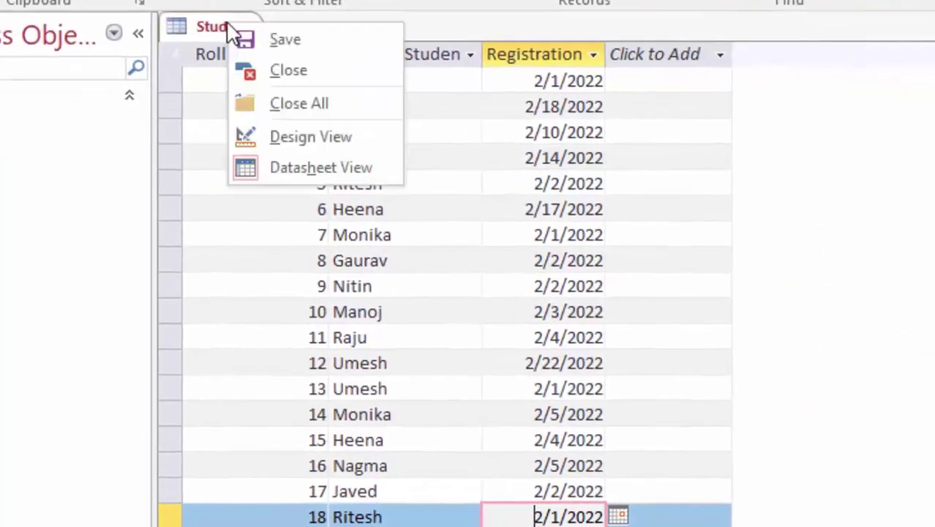
left_click(269, 69)
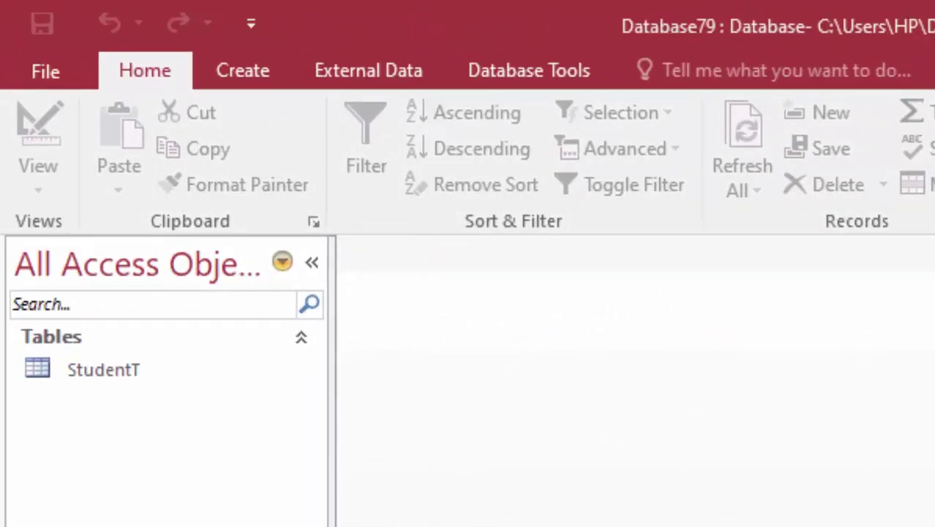
Step: Create a blank table via Create > Table and save it as Studentinfo in Design View
left_click(223, 76)
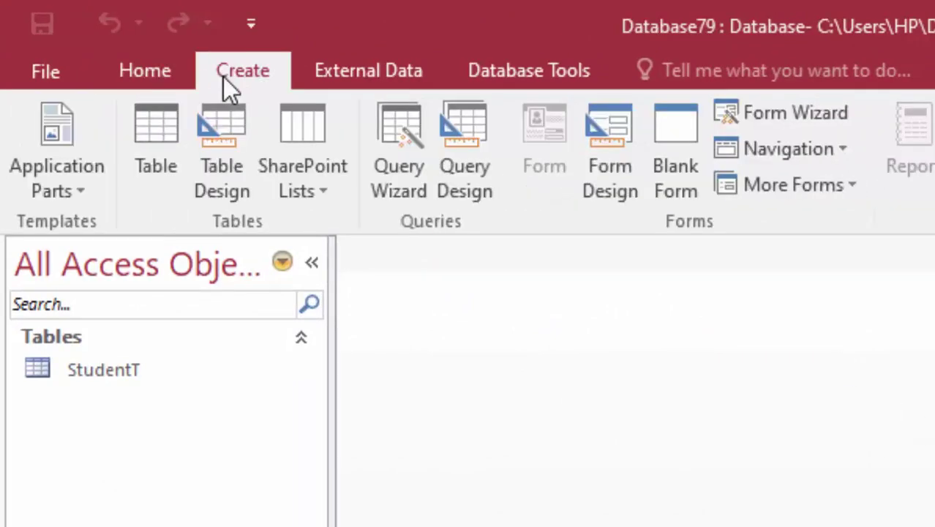
left_click(143, 118)
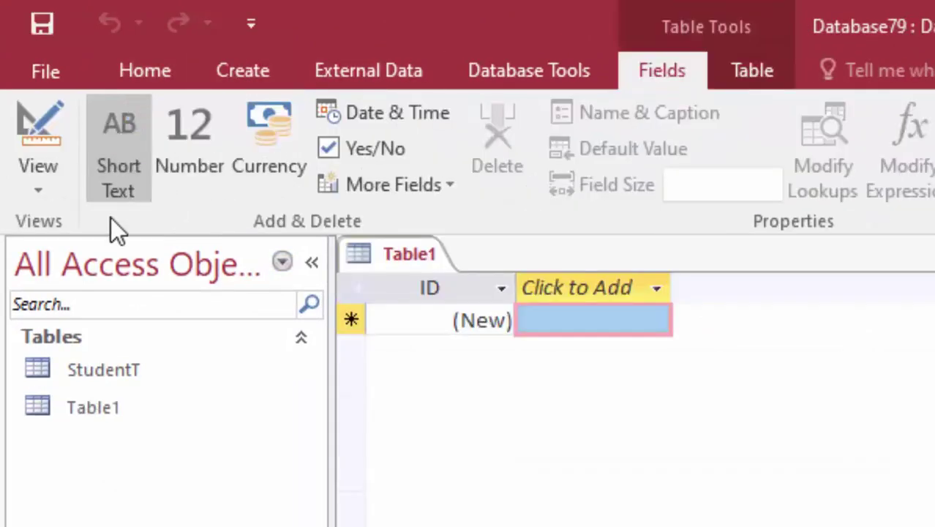
left_click(44, 117)
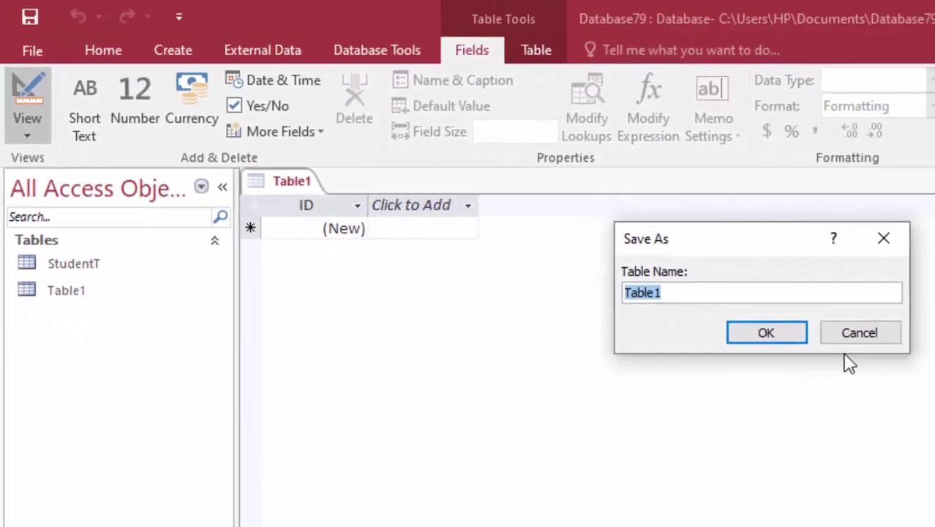
key("BackSpace")
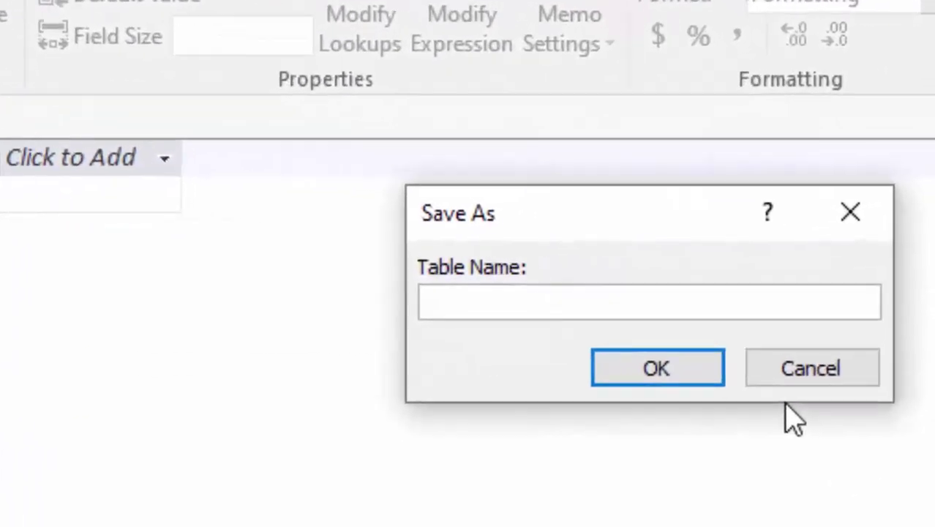
type("Studentinfo")
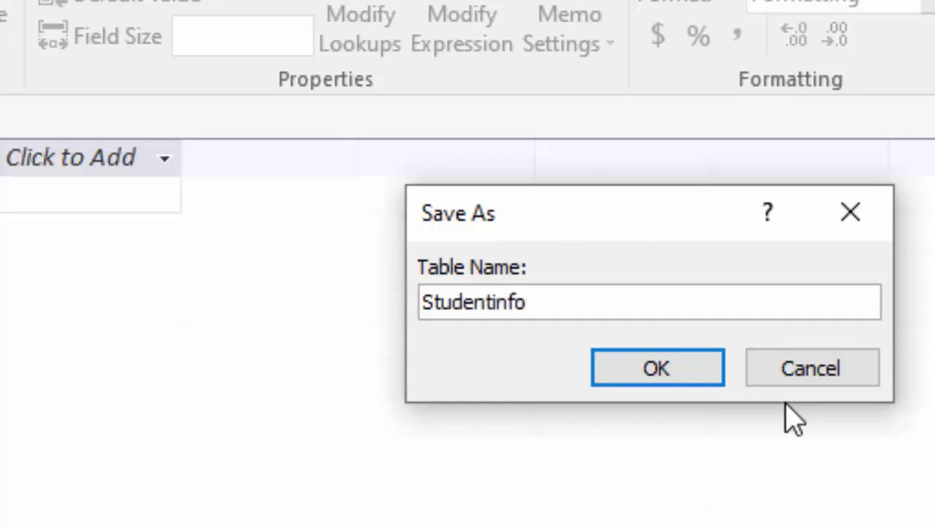
left_click(624, 372)
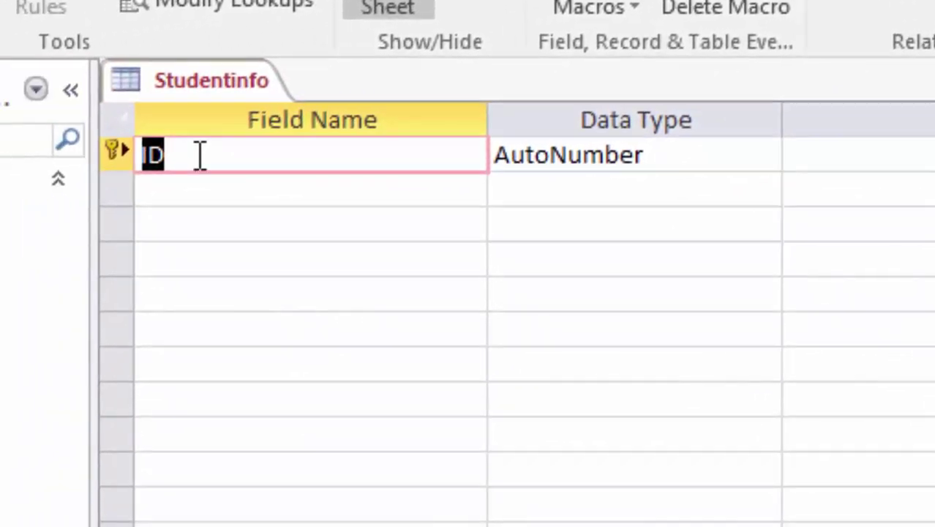
Step: Add a Roll Number field with the Number data type to Studentinfo
left_click(96, 163)
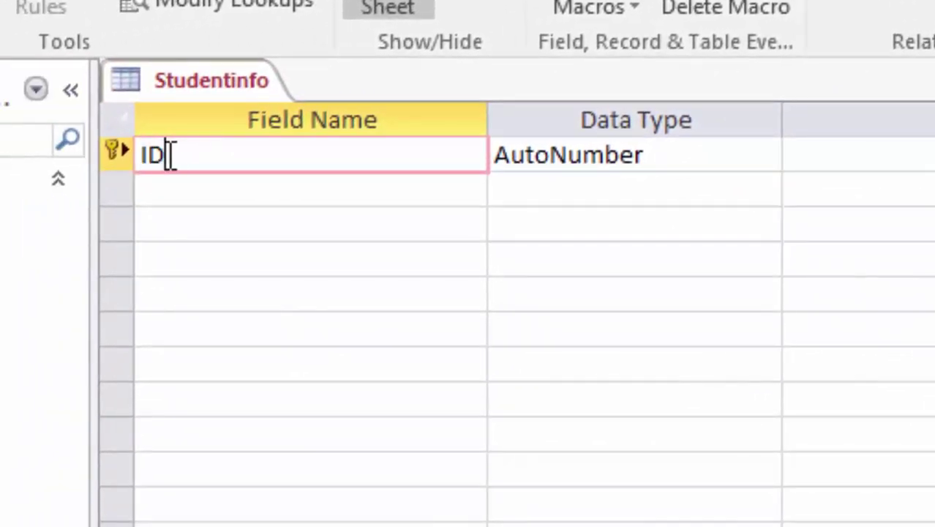
left_click_drag(169, 155, 141, 155)
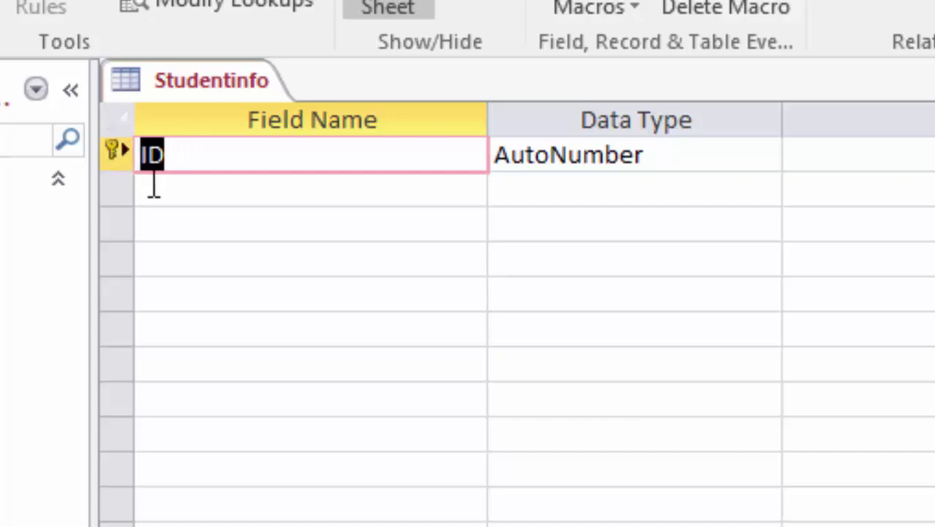
left_click(154, 188)
type("R")
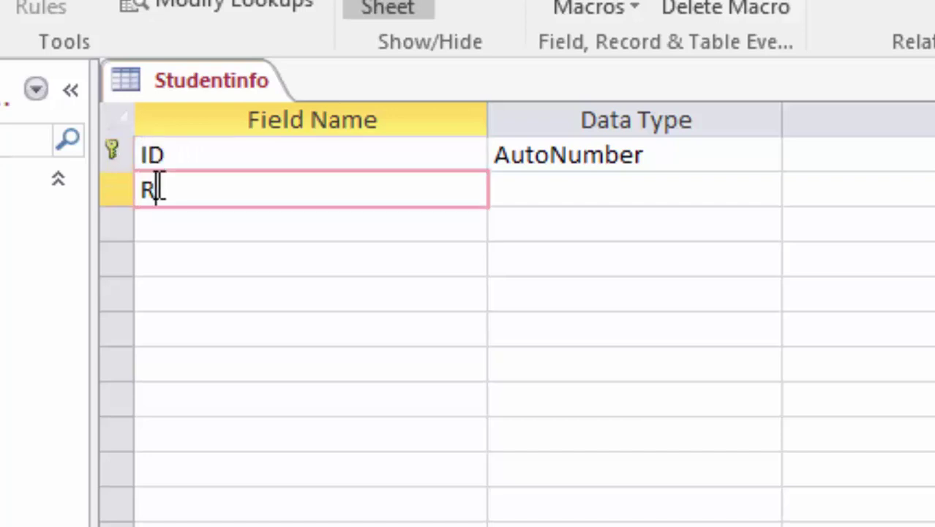
type("oll")
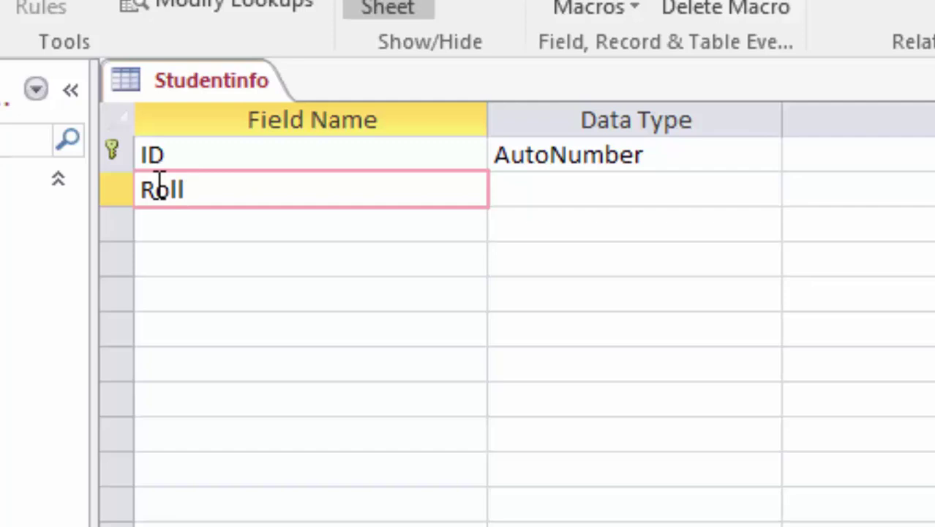
type(" Numbe")
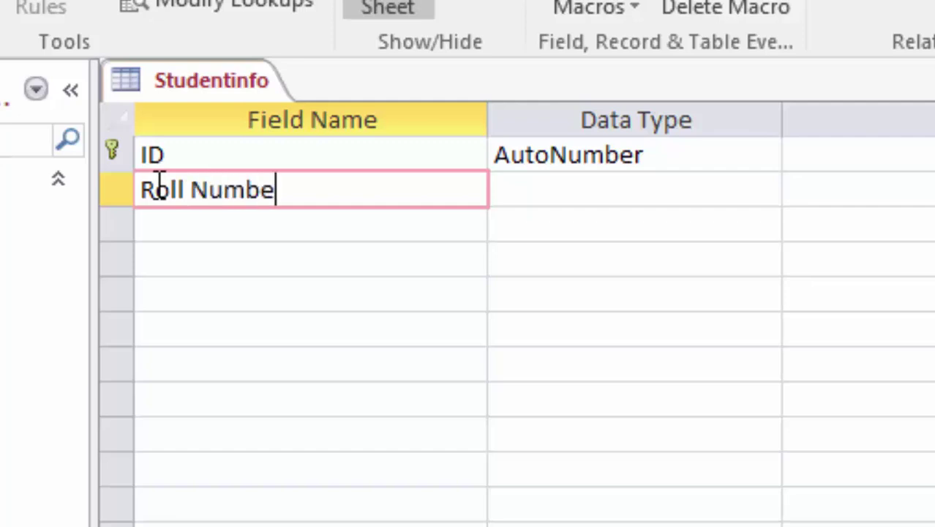
type("r")
key("Tab")
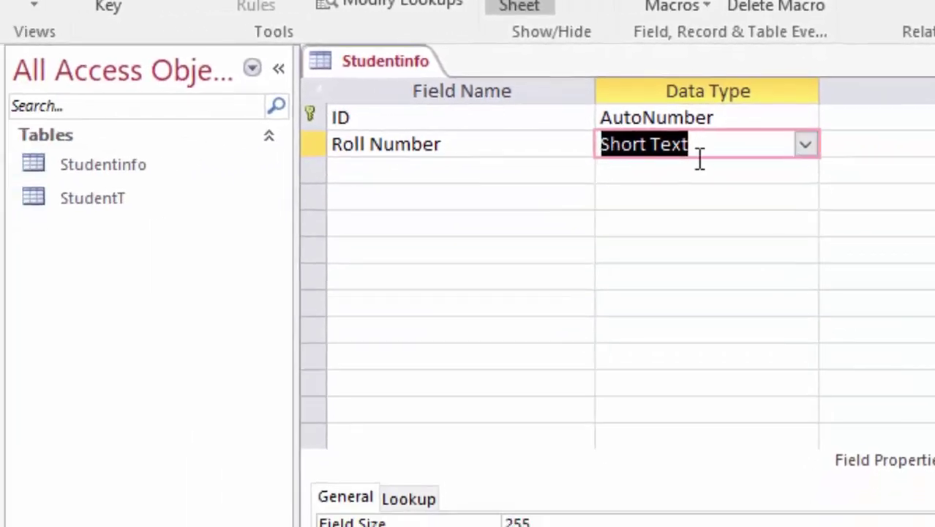
left_click(805, 144)
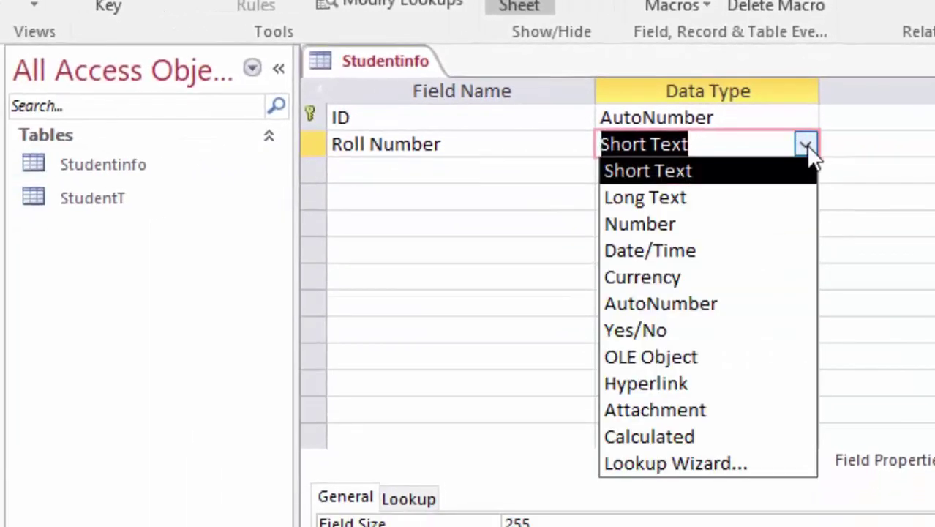
left_click(754, 220)
Step: Add Short Text fields 'Name of Father' and 'Address'
left_click(344, 176)
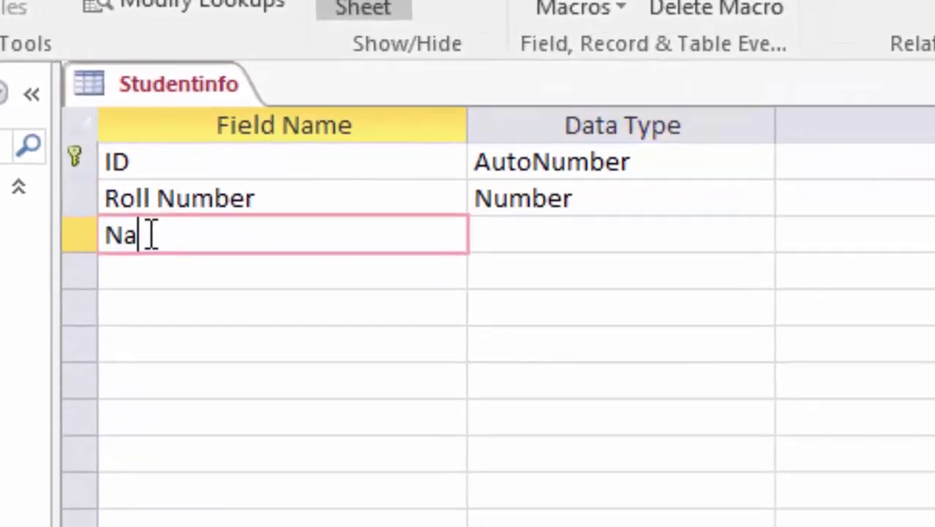
type("Name o")
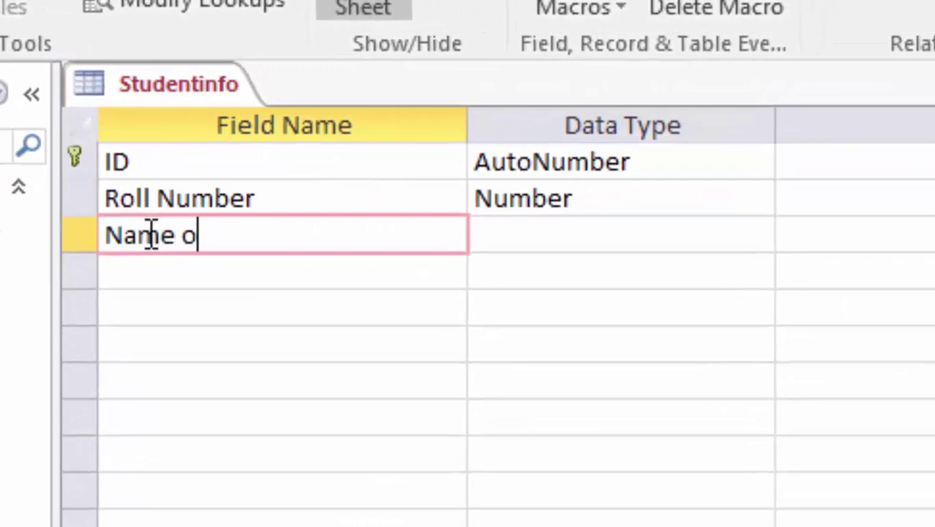
type("f Fat")
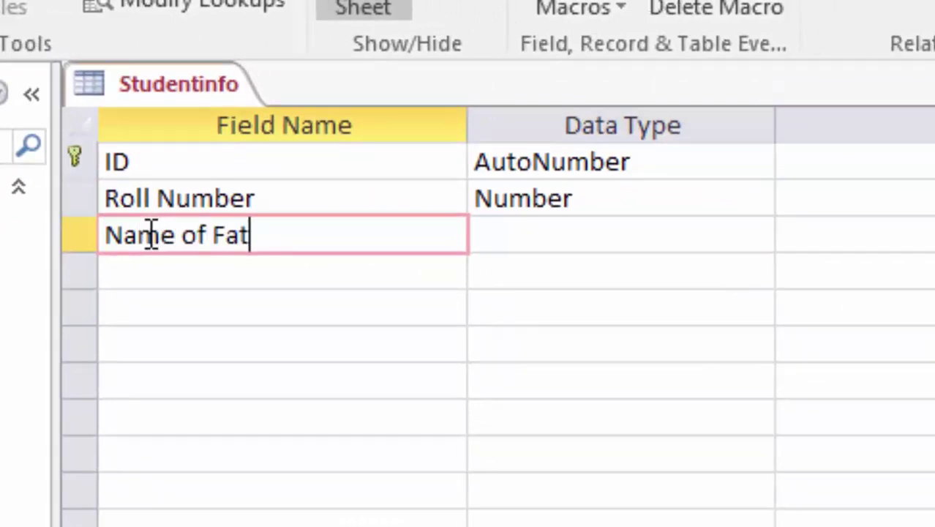
type("her")
key("Tab")
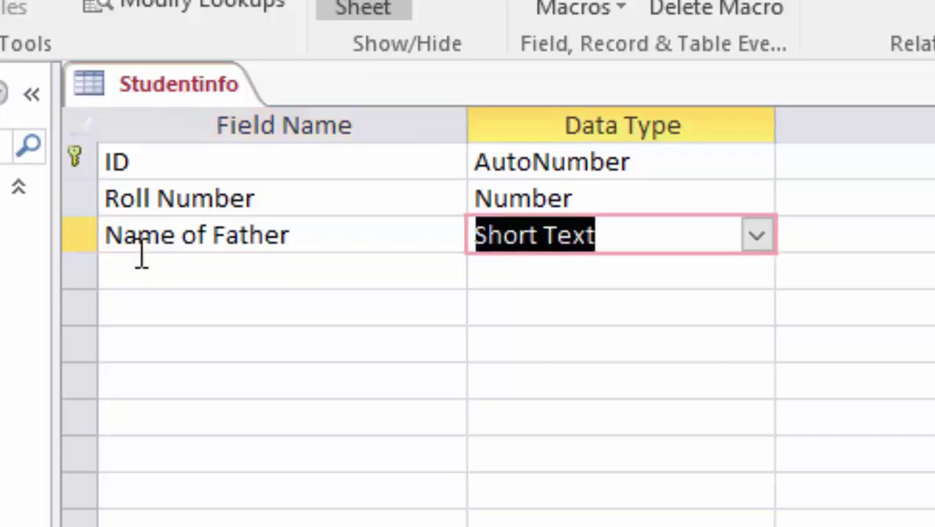
left_click(143, 261)
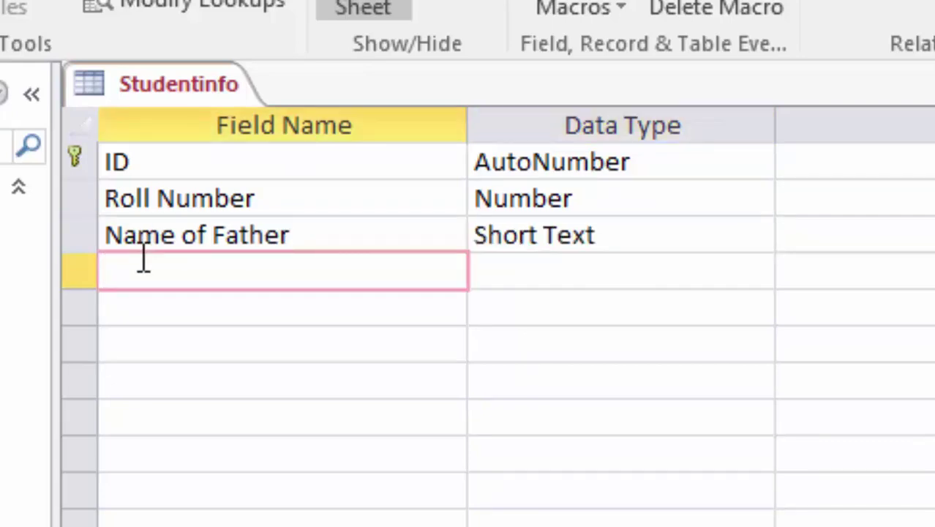
type("Addre")
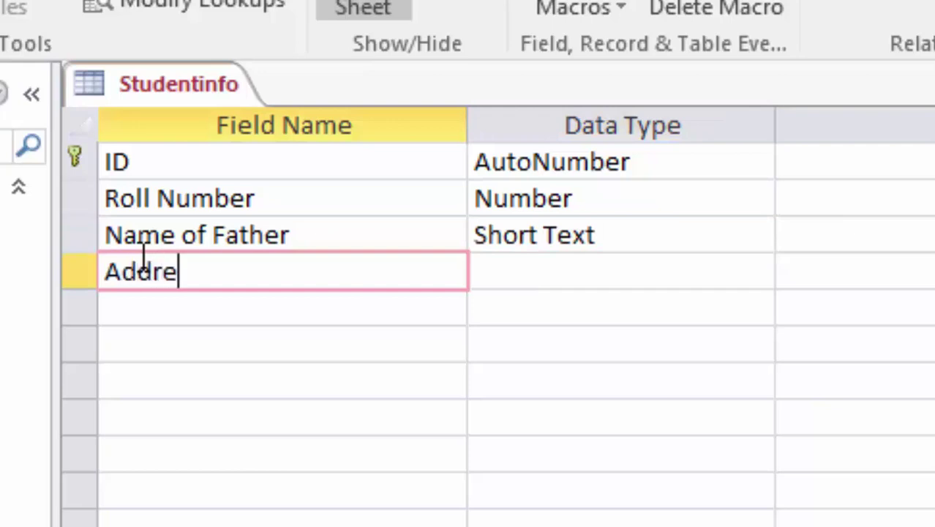
type("ss")
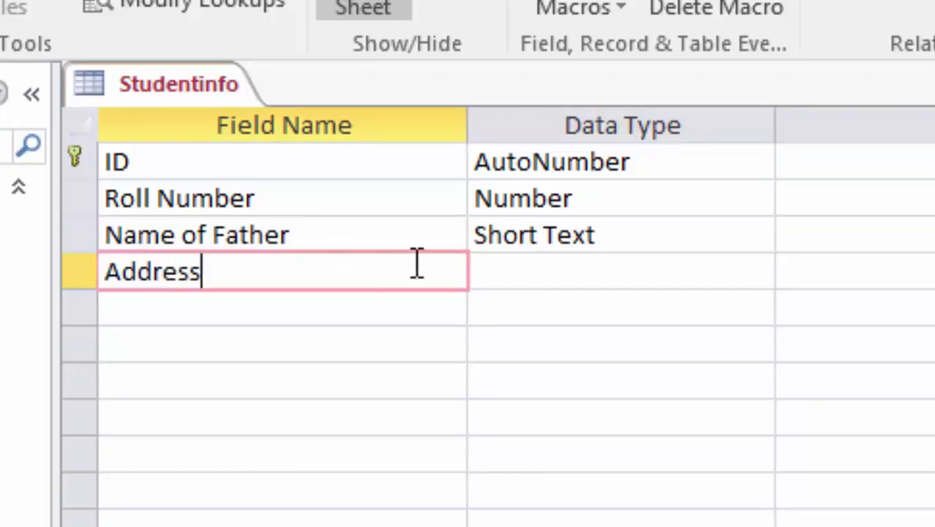
left_click(620, 270)
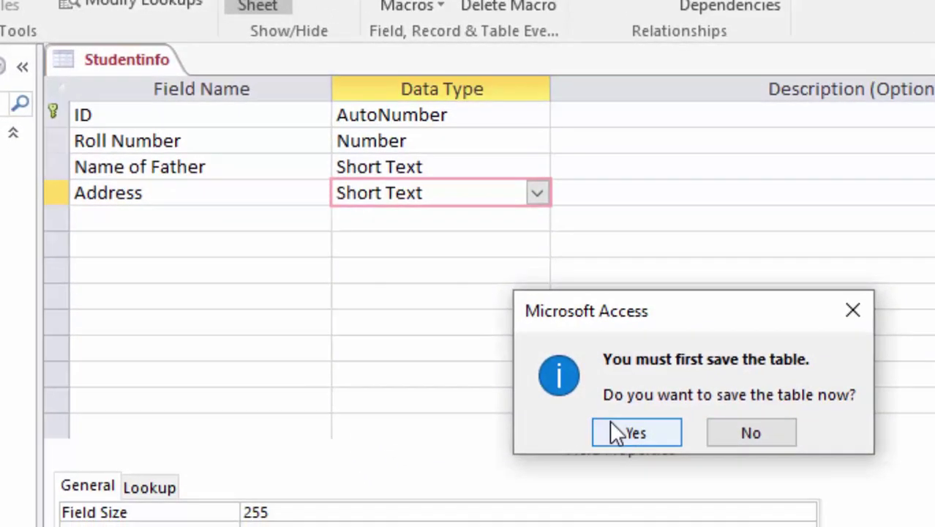
Step: Save Studentinfo and widen the Roll Number and Name of Father columns to fit their headers
left_click(612, 424)
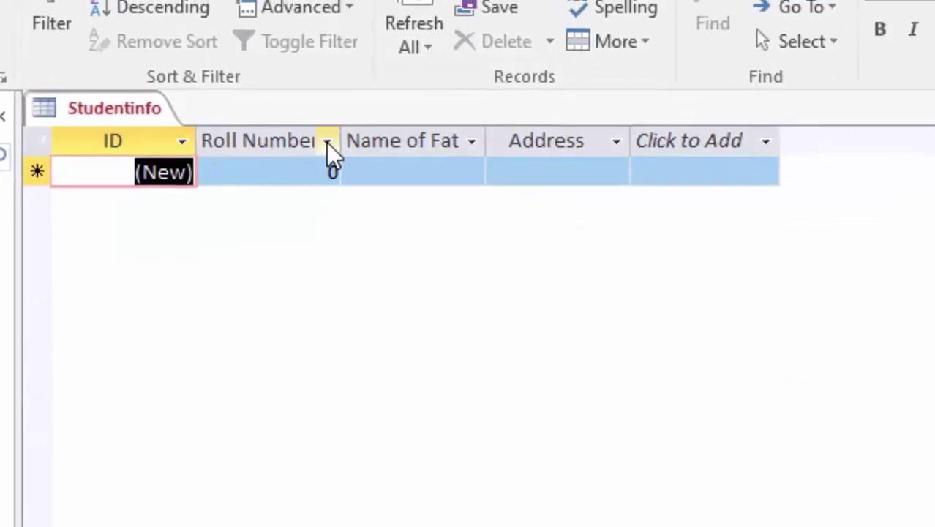
double_click(341, 140)
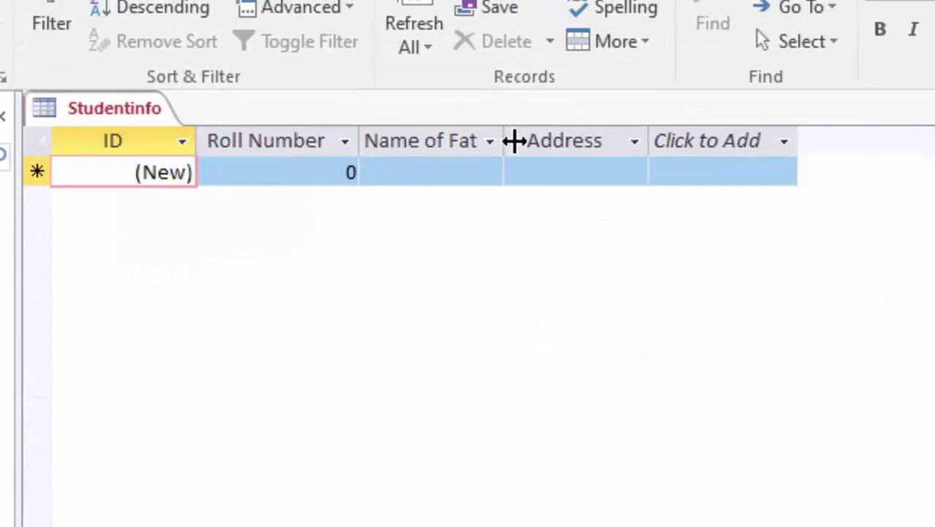
left_click_drag(547, 170, 545, 170)
Step: Enter the records for roll numbers 1–7 with fathers' names and home towns, then close the table
left_click_drag(345, 172, 384, 181)
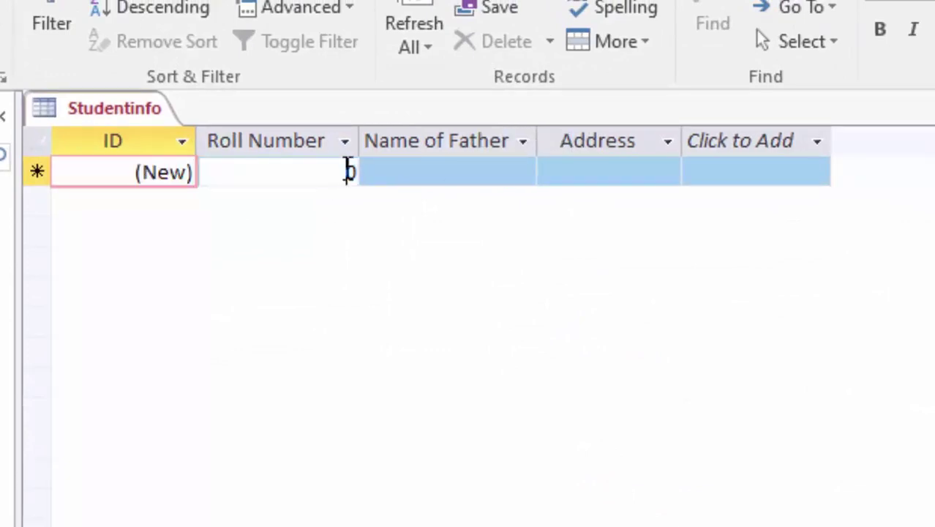
key("BackSpace")
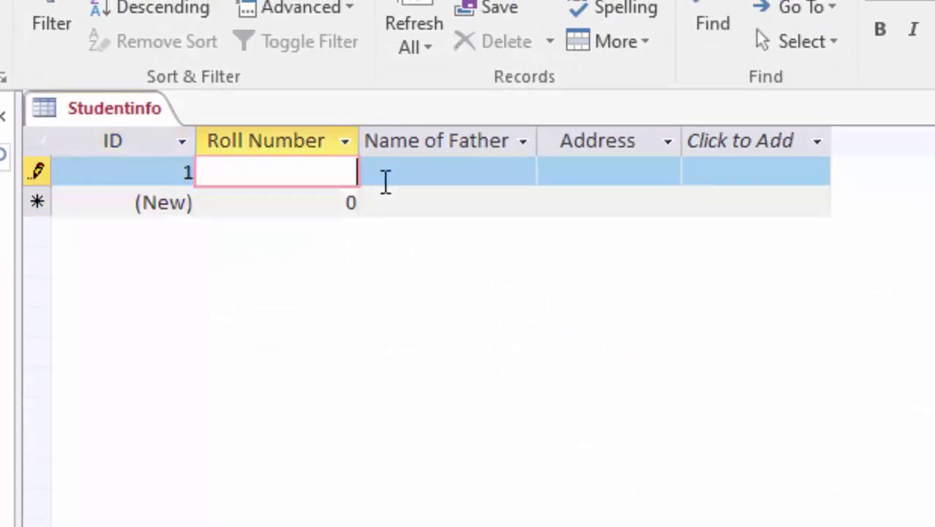
key("Tab")
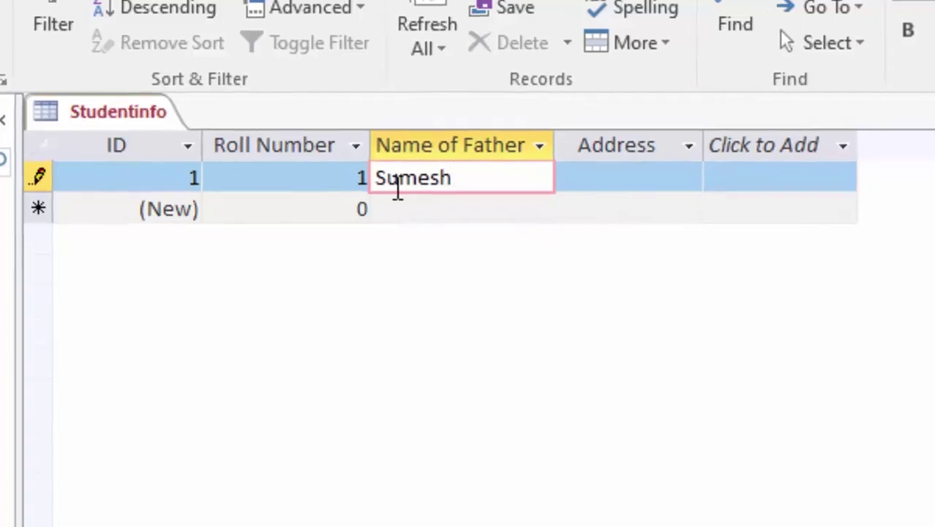
key("Tab")
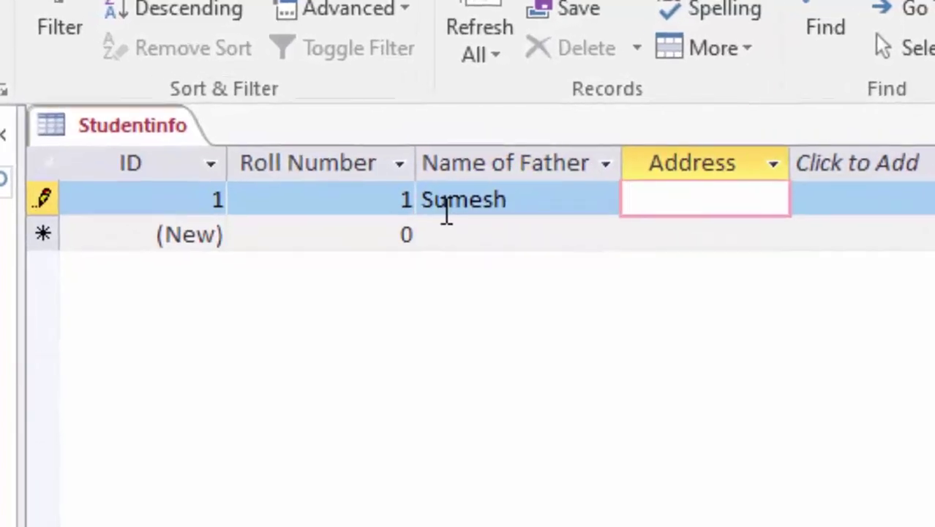
type("eo")
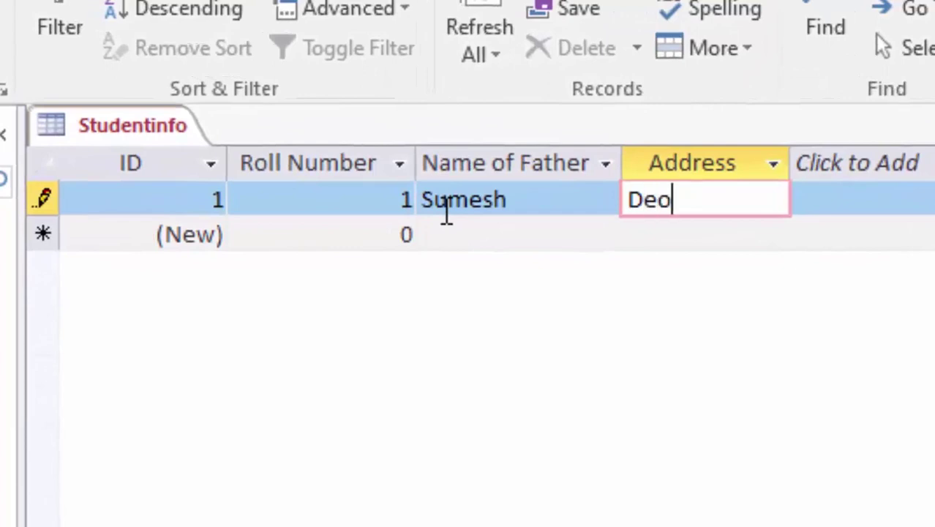
type("rio")
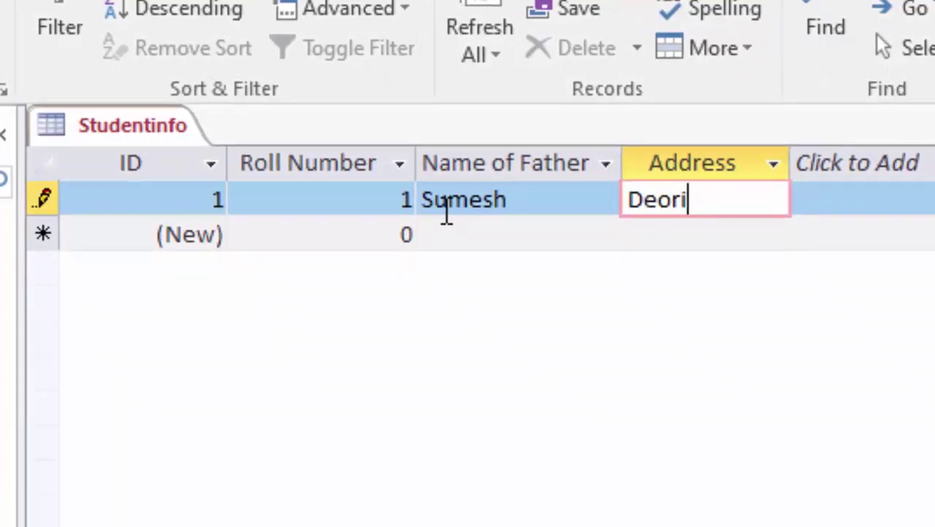
key("Tab")
key("Tab")
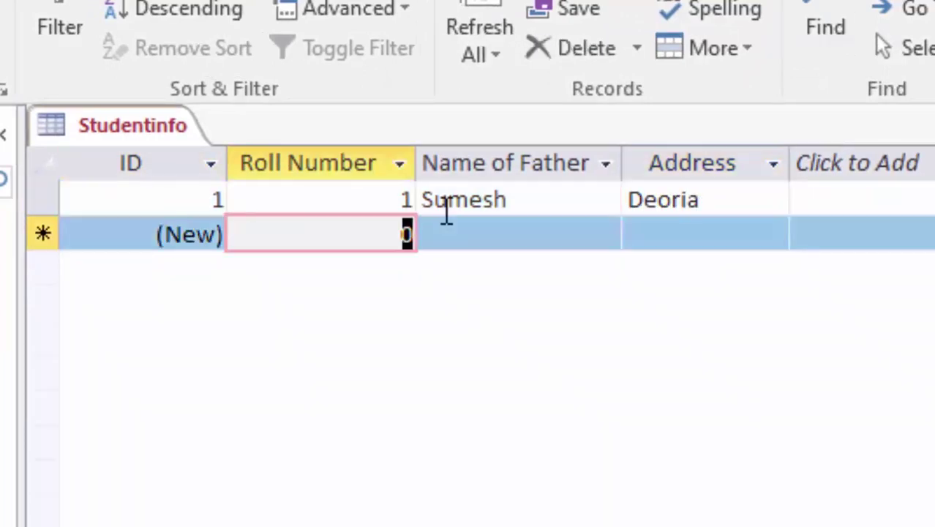
type("2")
key("Tab")
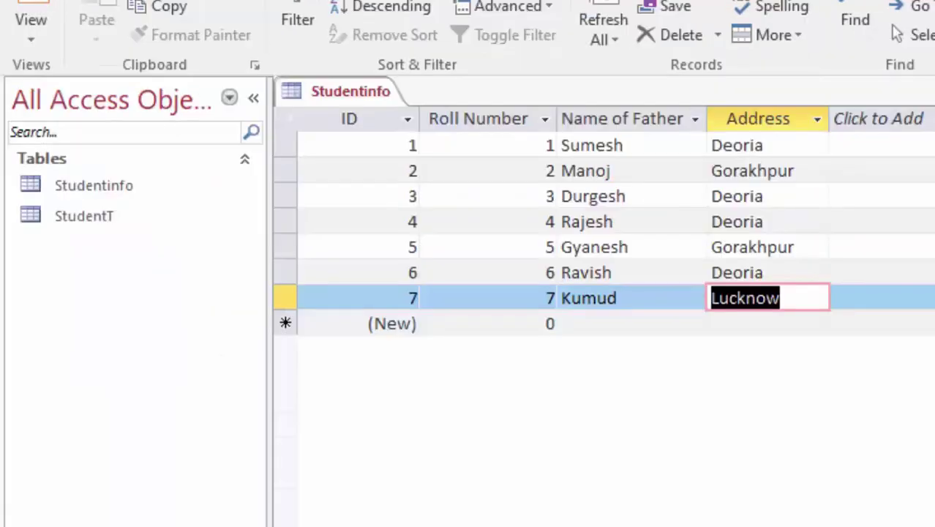
key("ctrl+w")
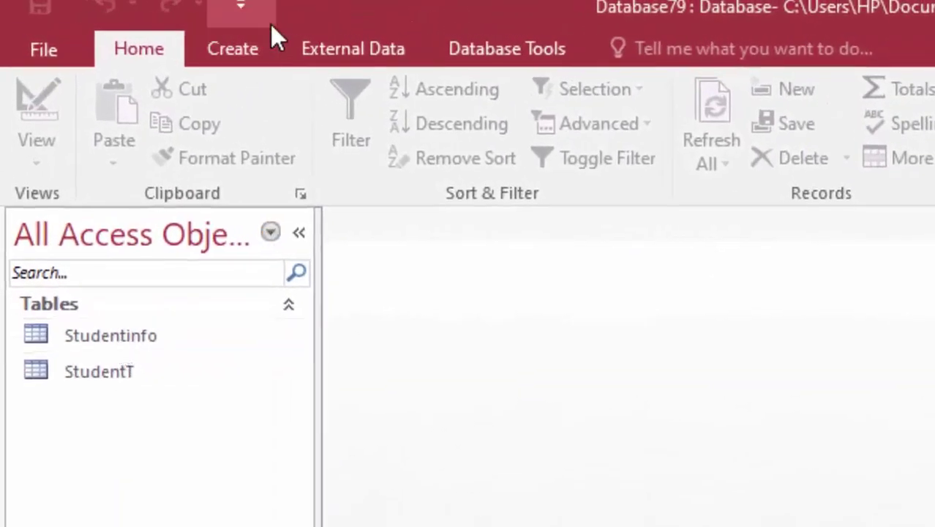
Step: Add Studentinfo and StudentT to the Relationships window and drag StudentT's Roll Number toward Studentinfo
left_click(510, 61)
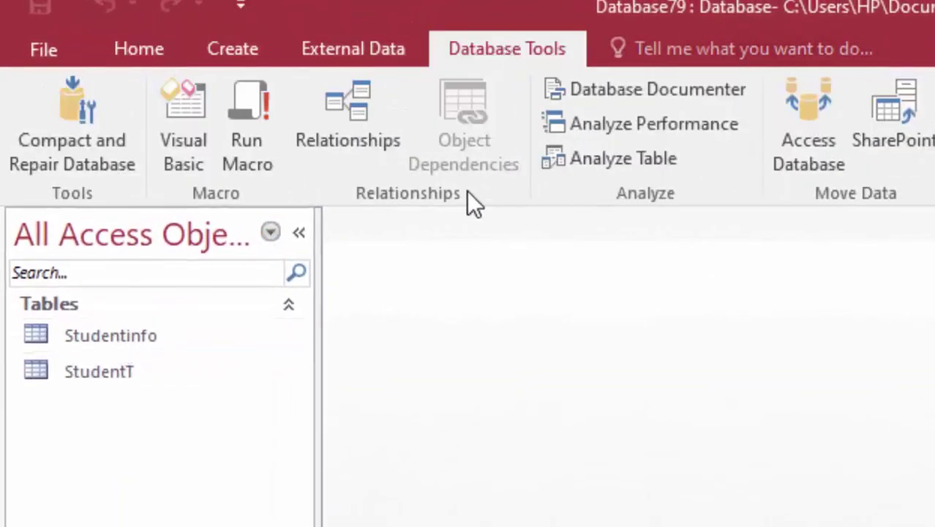
left_click(367, 120)
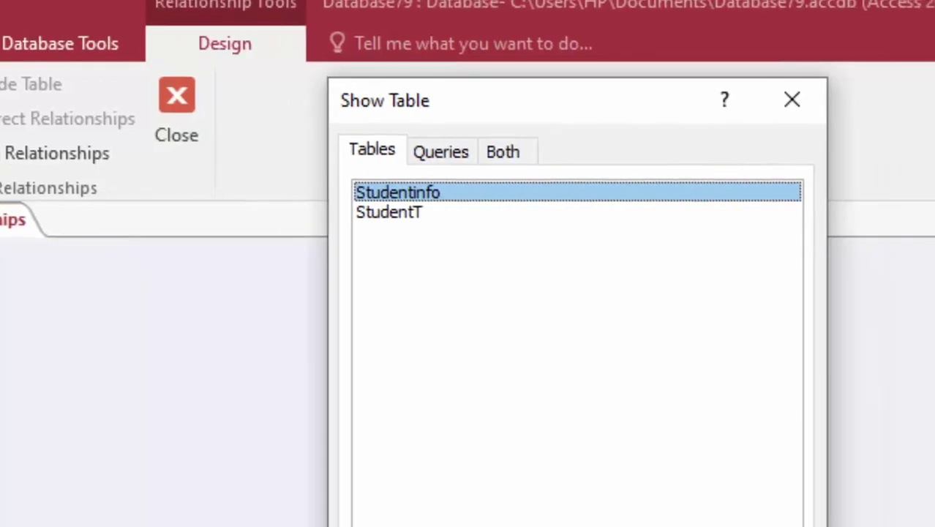
double_click(373, 192)
left_click(364, 213)
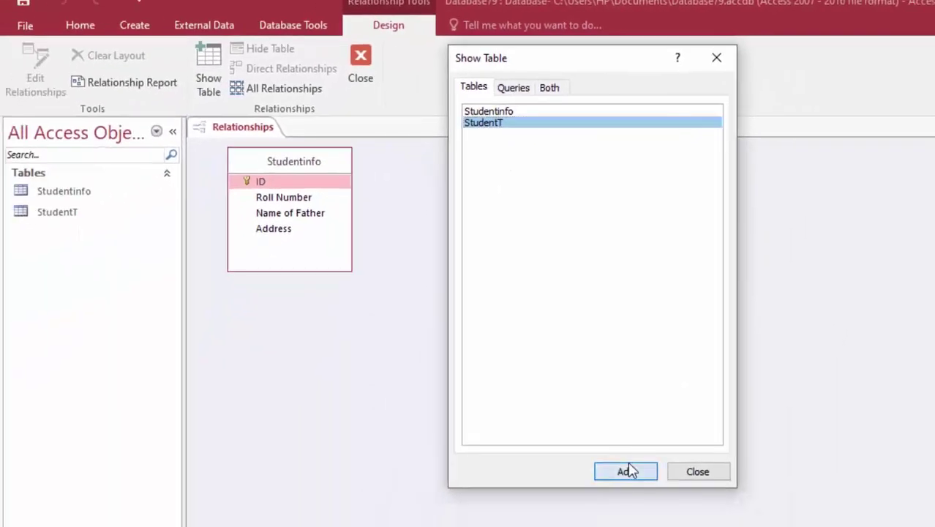
left_click(629, 471)
left_click(695, 474)
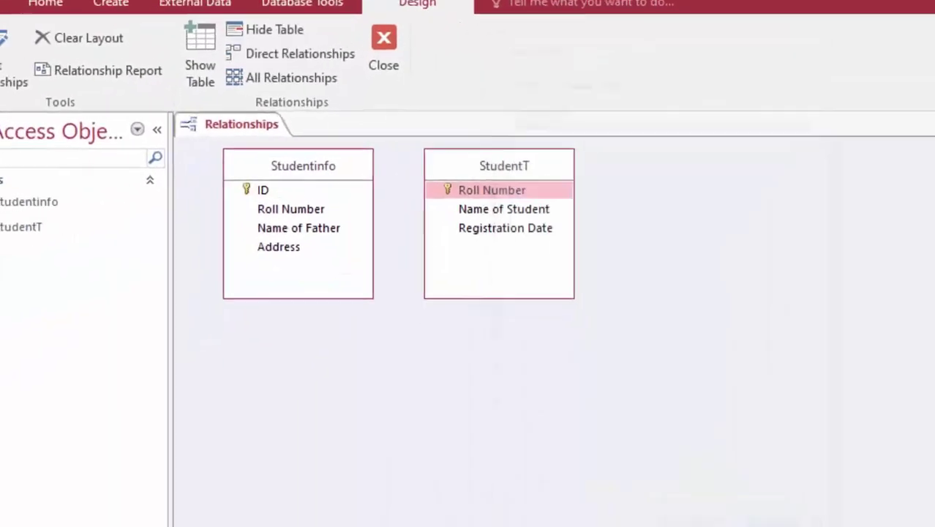
left_click(527, 213)
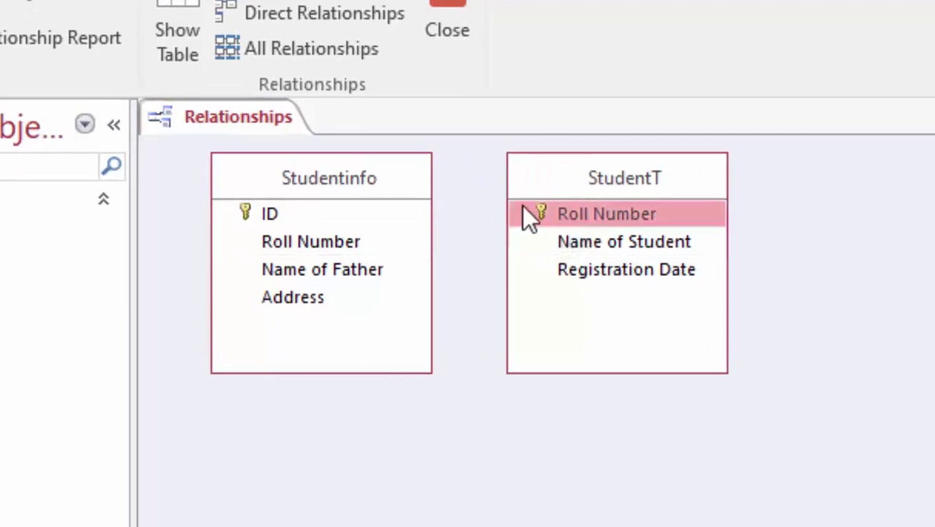
left_click_drag(523, 207, 348, 238)
Step: Join the two Roll Number fields with Enforce Referential Integrity, Cascade Update and Cascade Delete enabled
left_click_drag(616, 218, 260, 240)
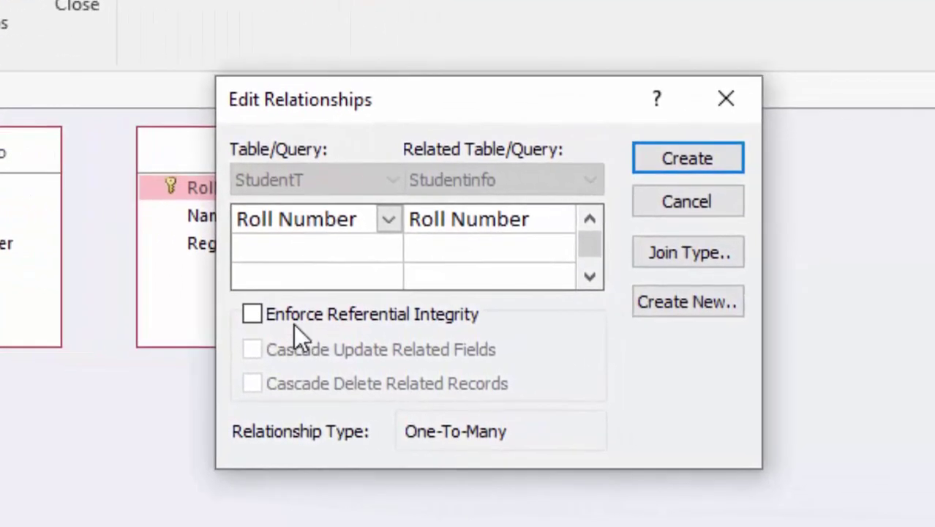
left_click(294, 326)
left_click(296, 349)
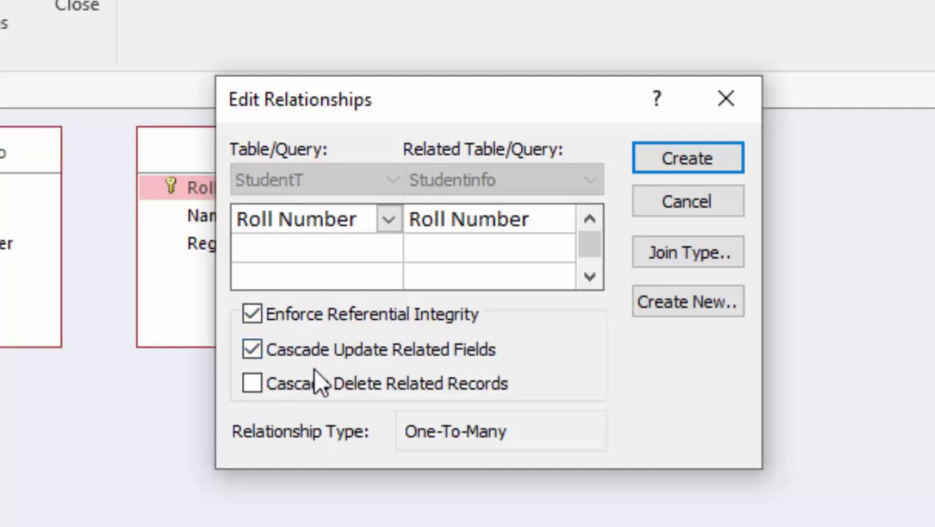
left_click(333, 388)
left_click(666, 159)
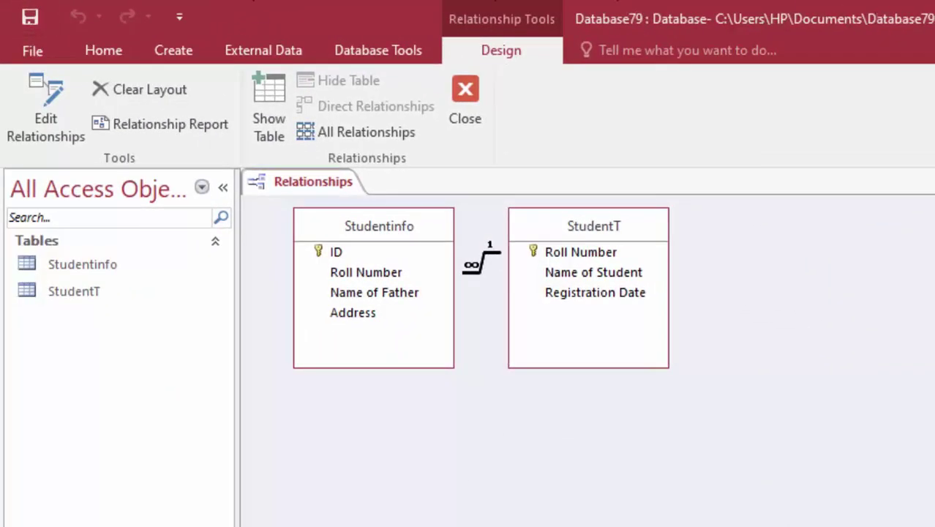
key("alt+F4")
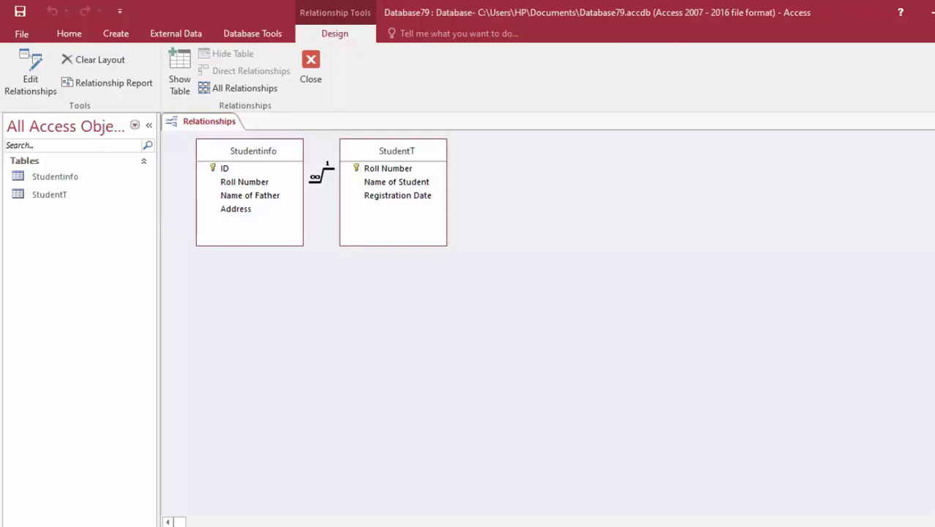
Step: Close the Relationships window and start a new query design with StudentT added
key("ctrl+w")
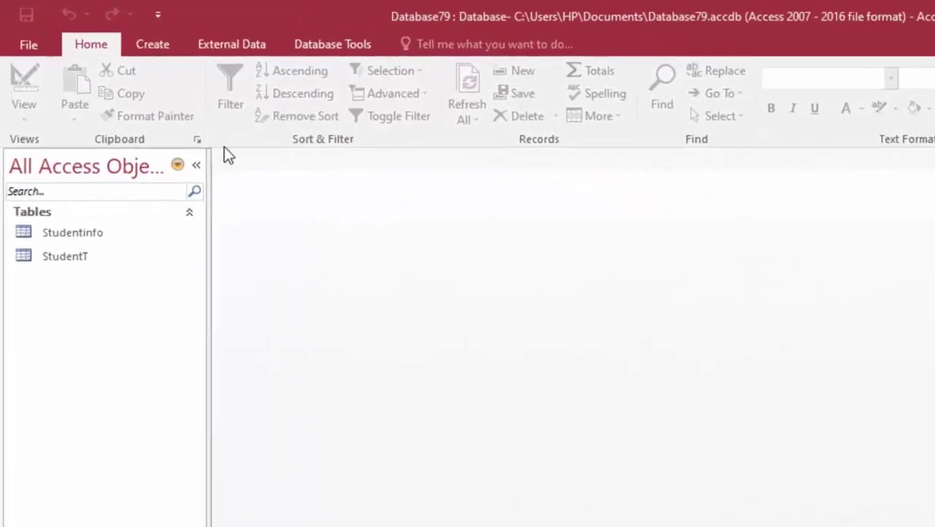
left_click(177, 54)
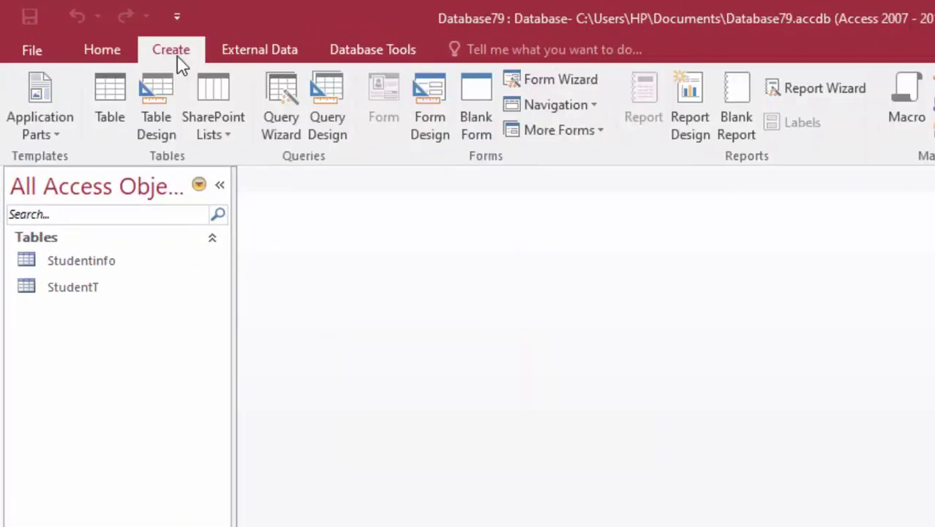
left_click(327, 99)
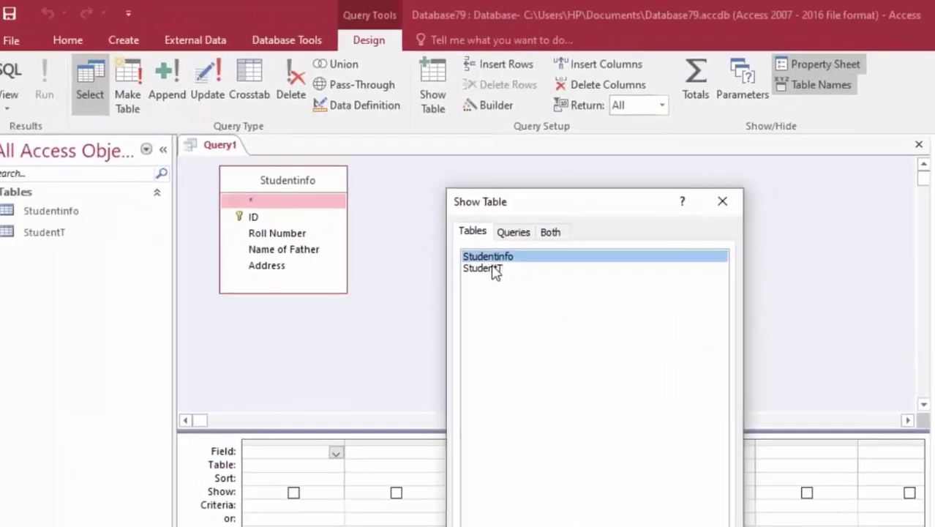
left_click(494, 268)
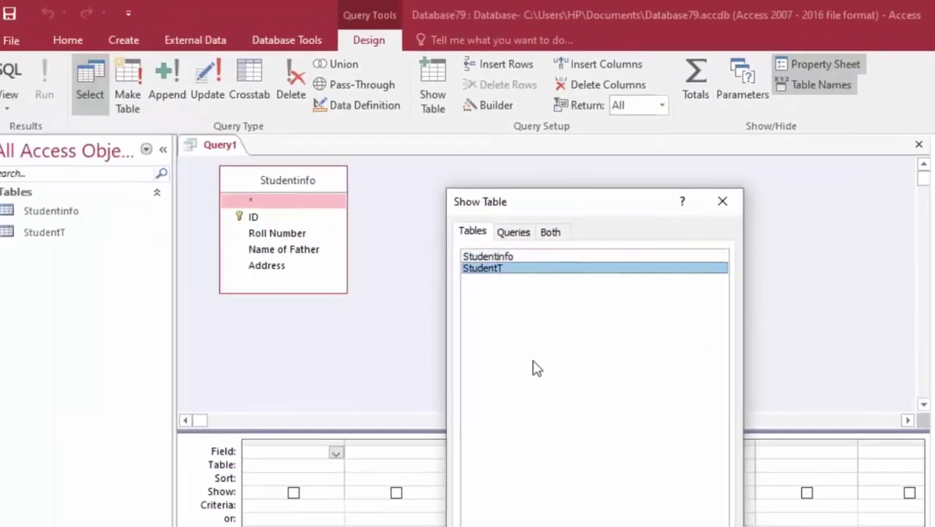
key("Return")
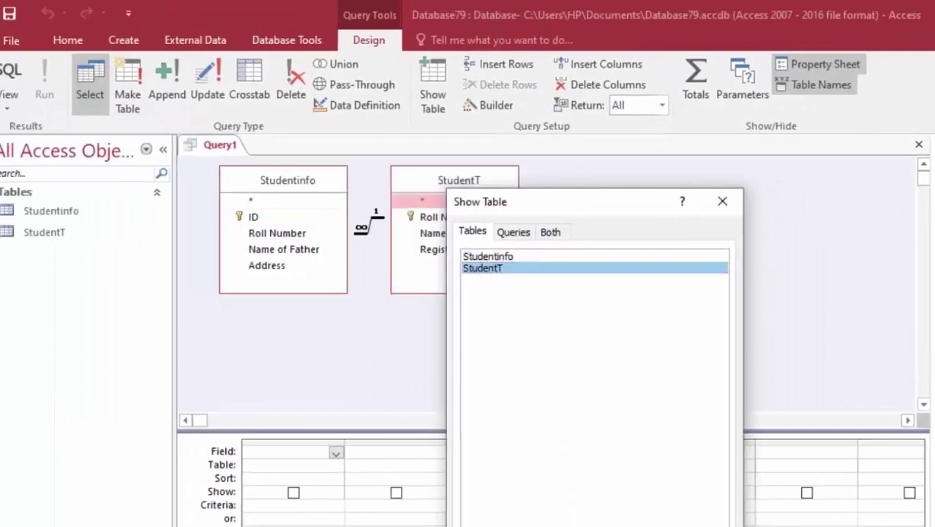
key("Escape")
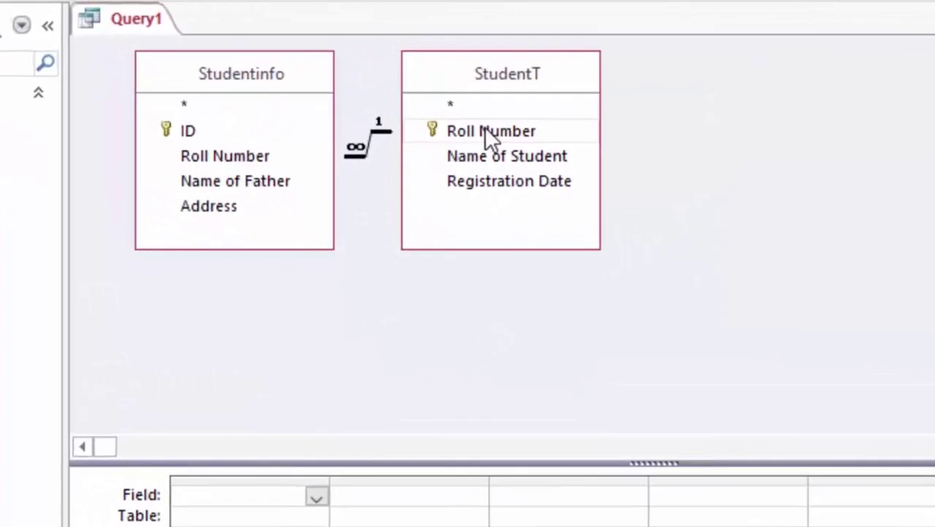
Step: Add Roll Number, Name of Student, Name of Father and Registration Date to the query grid
double_click(414, 114)
left_click(479, 156)
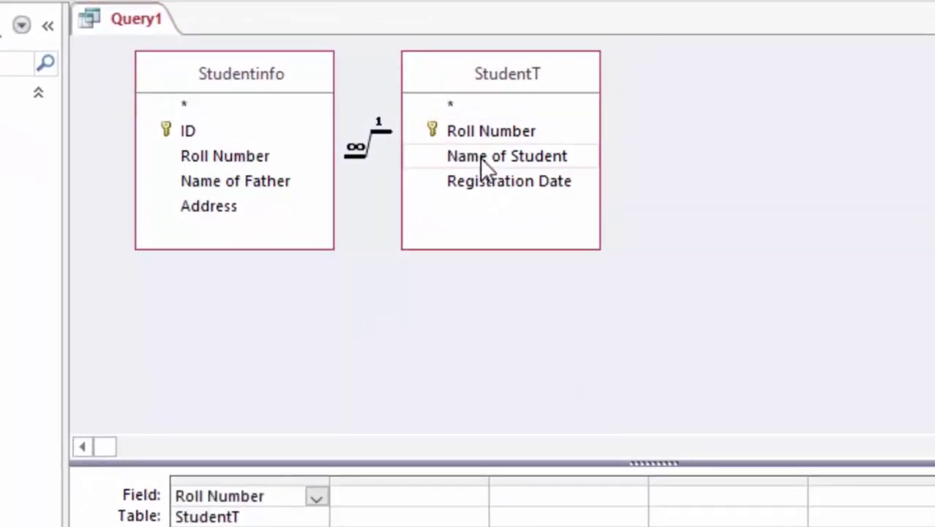
double_click(479, 158)
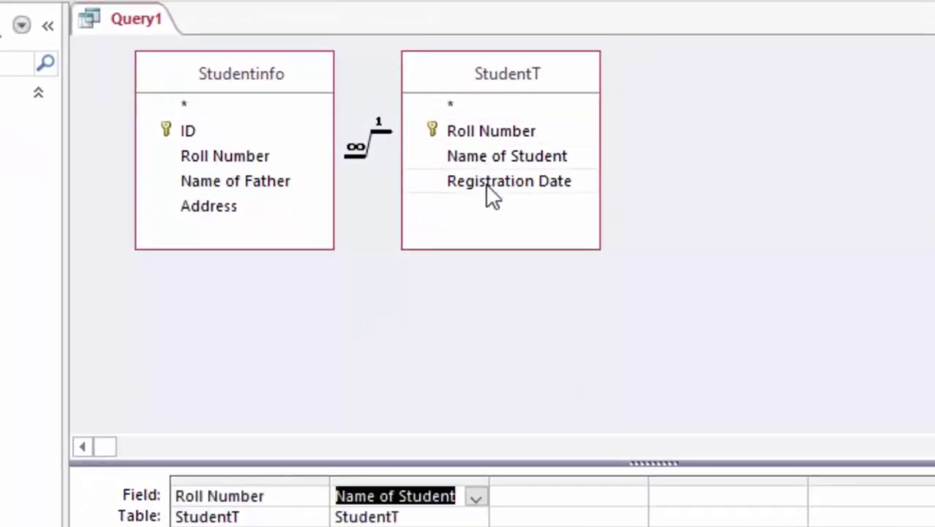
double_click(245, 182)
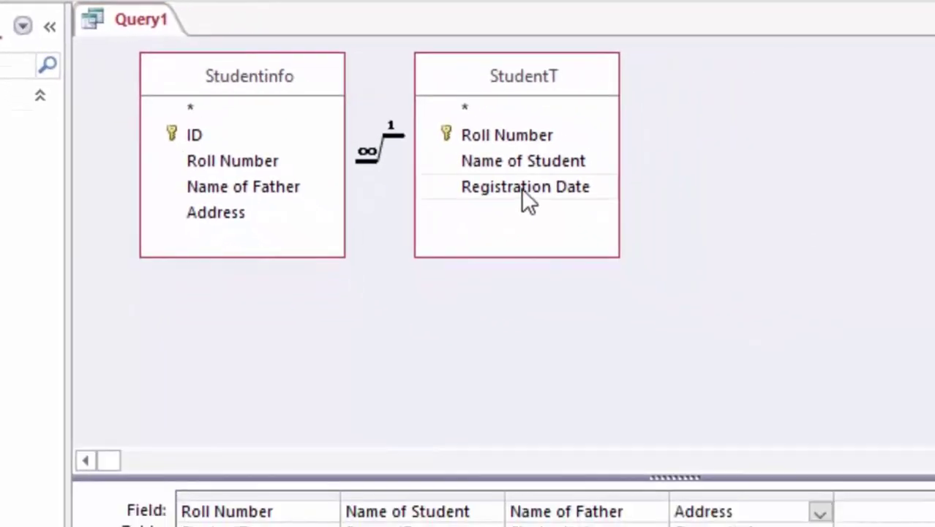
left_click(506, 188)
double_click(507, 188)
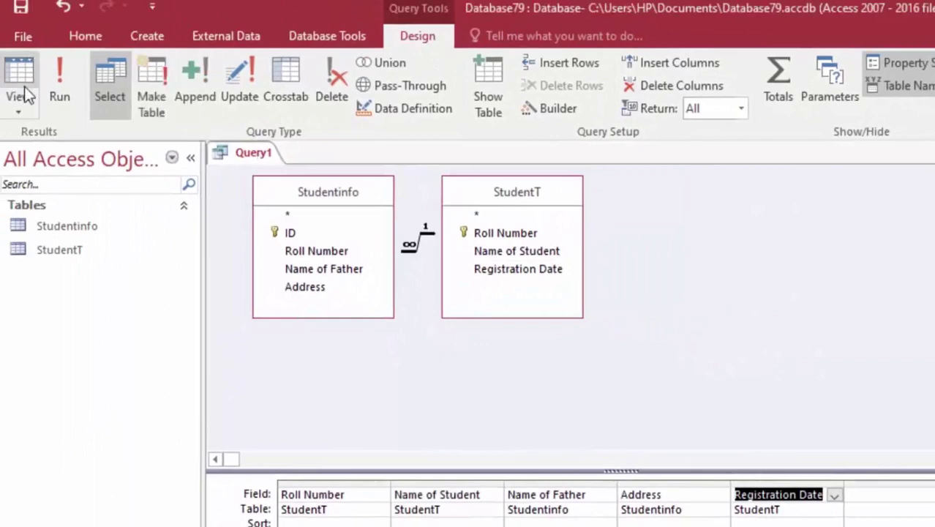
Step: Run the query to view the joined records and save it as StudentQ
left_click(51, 78)
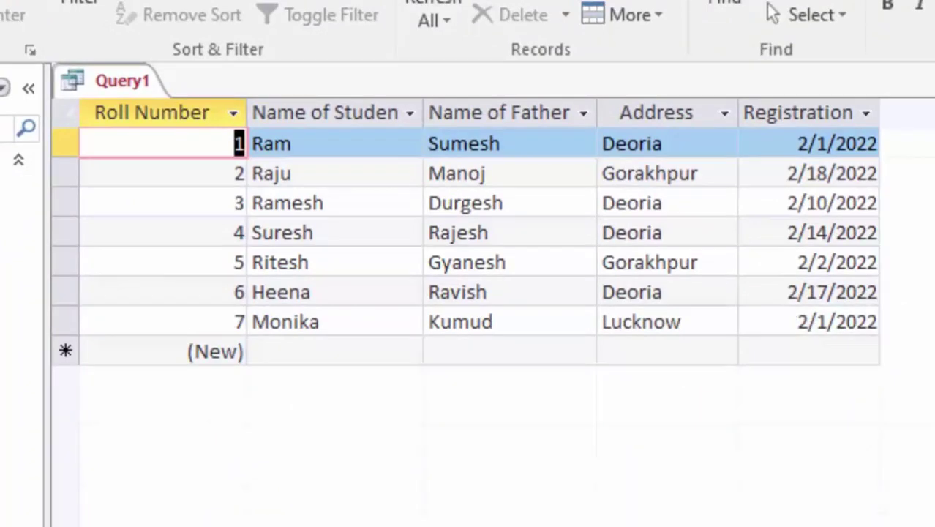
key("ctrl+s")
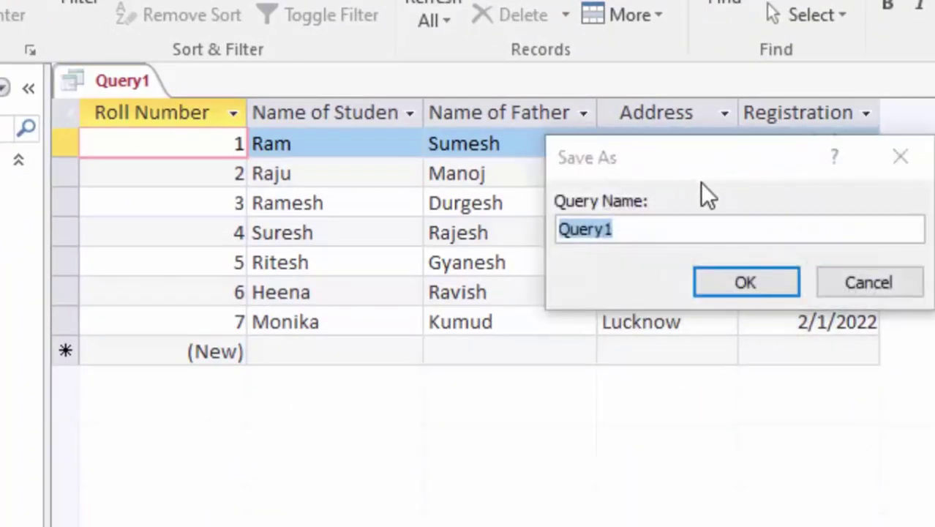
key("BackSpace")
type("S")
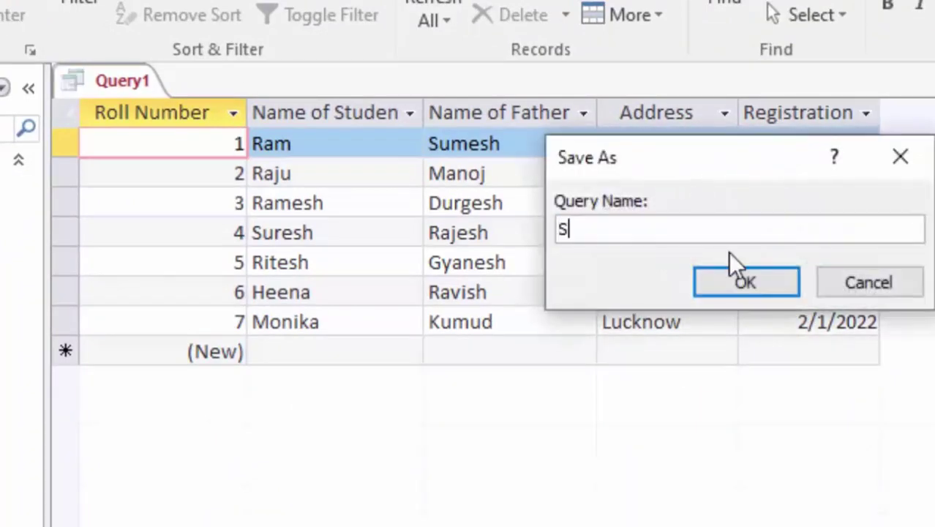
type("tude")
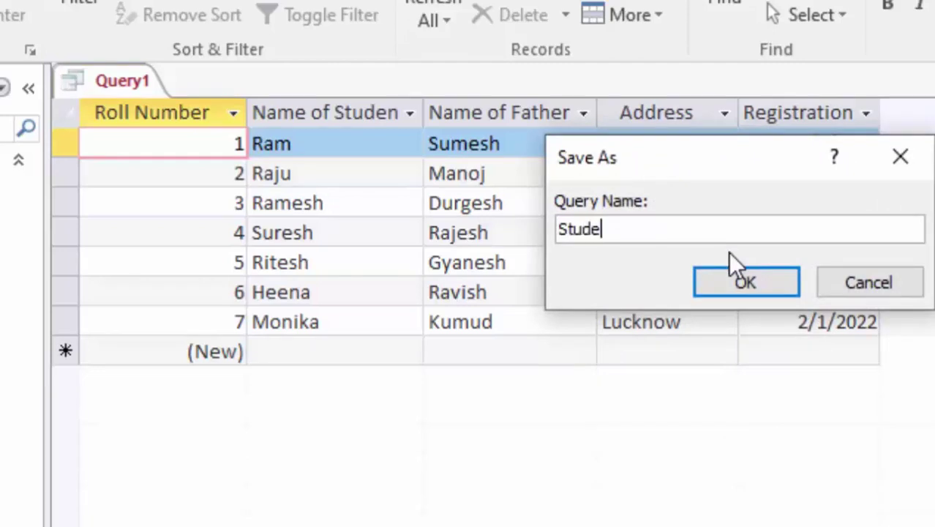
type("ntQ")
key("Return")
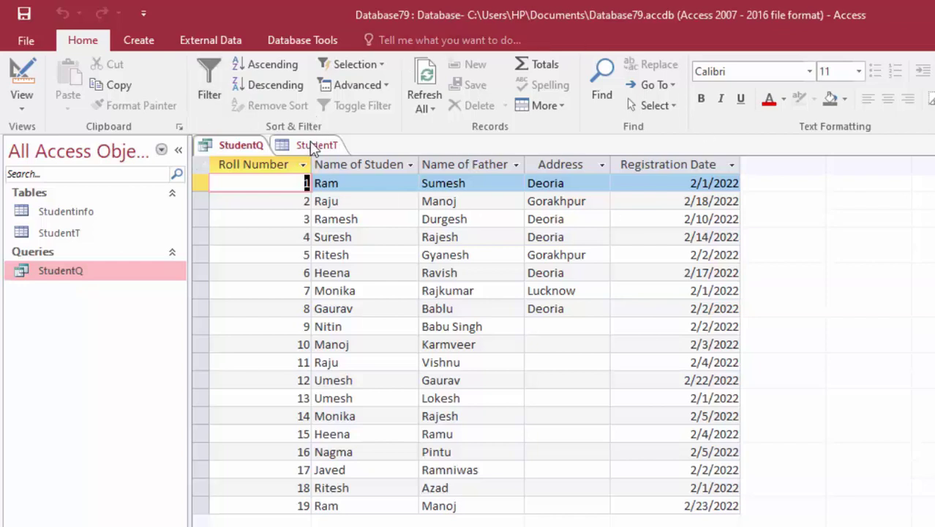
Step: Start a new query design using the saved StudentQ query as its source
left_click(107, 278)
left_click(148, 41)
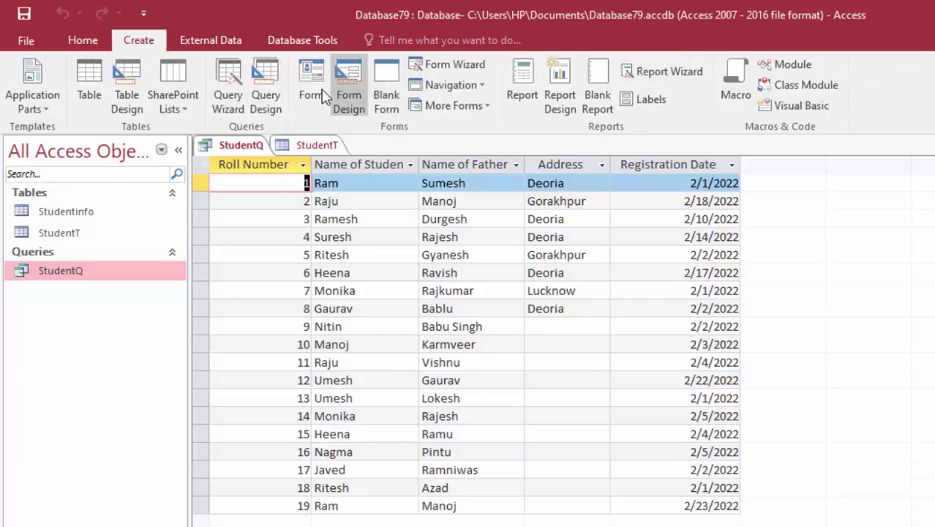
left_click(267, 84)
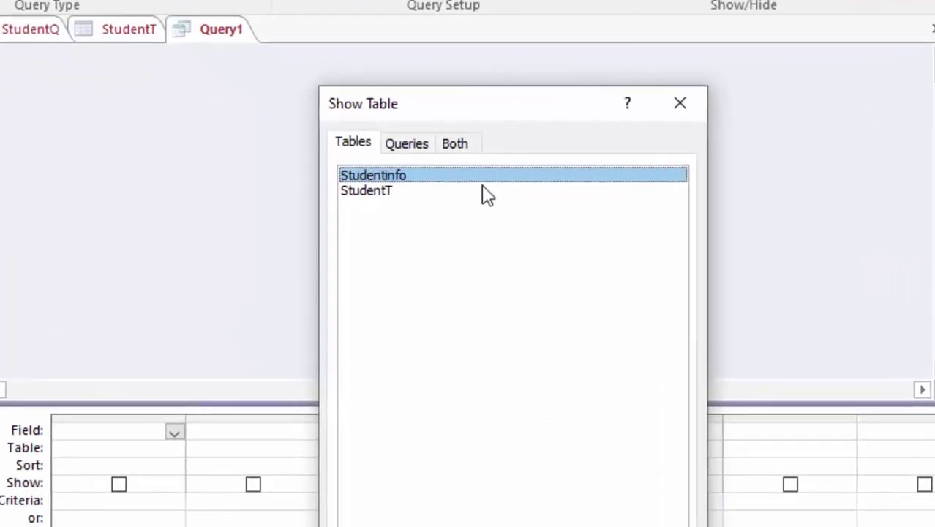
left_click(312, 71)
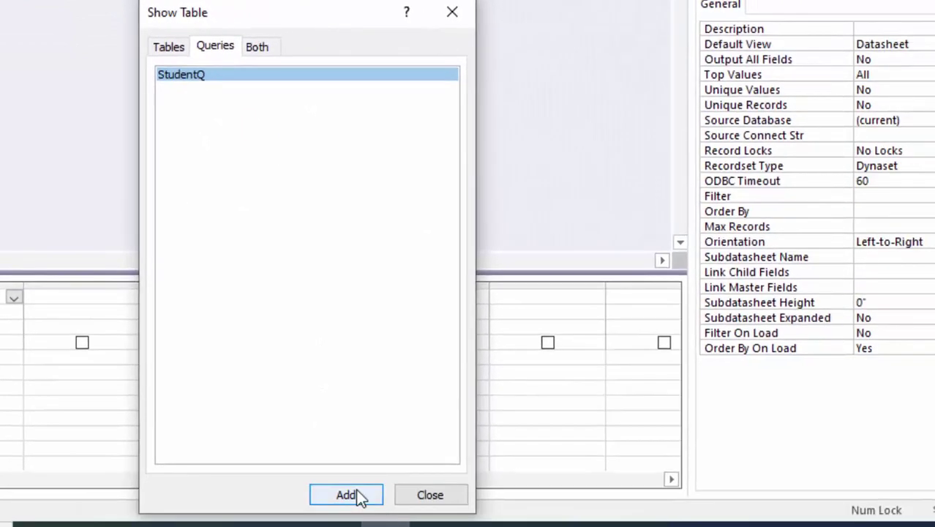
left_click(355, 495)
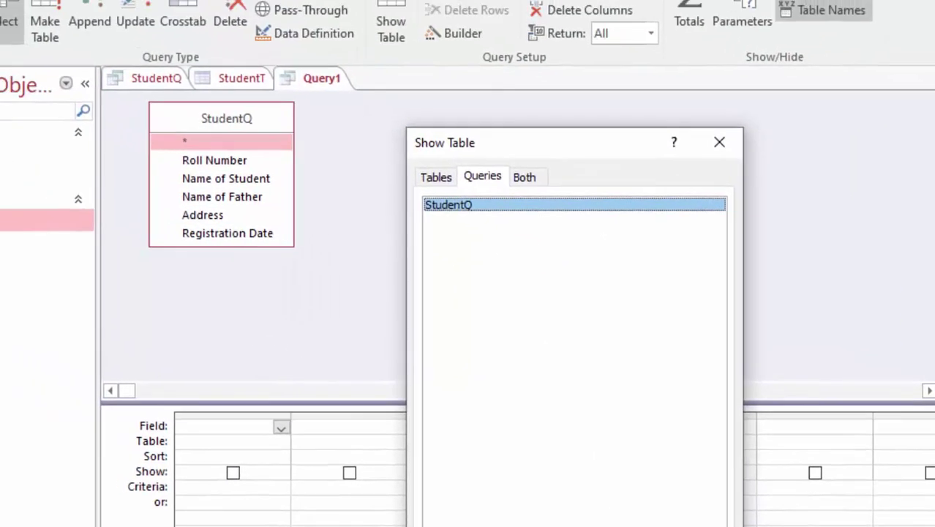
left_click(430, 495)
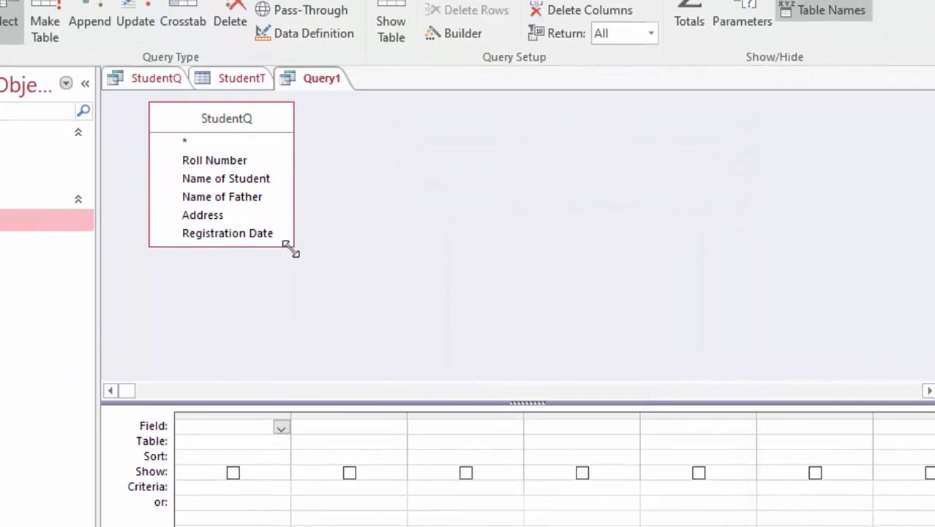
Step: Enlarge the StudentQ field list and add Name of Student and Registration Date as columns
left_click_drag(288, 246, 300, 297)
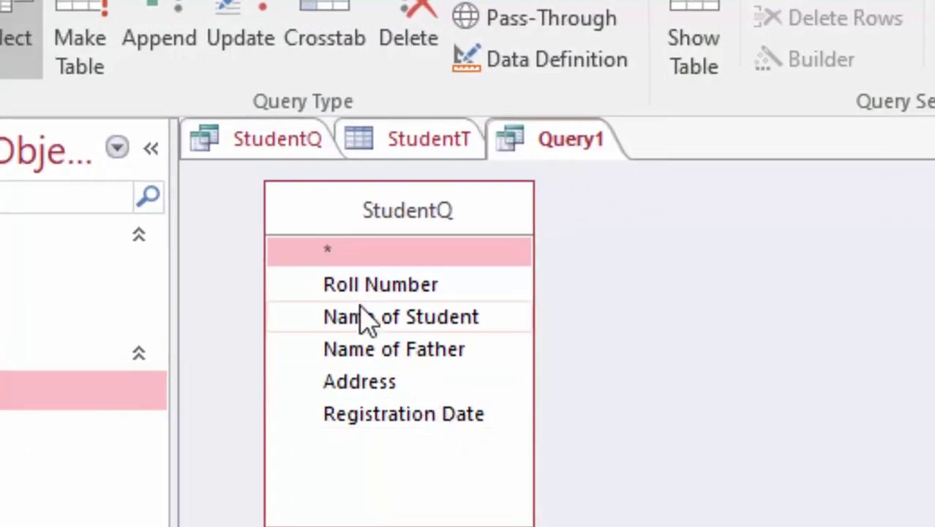
double_click(361, 315)
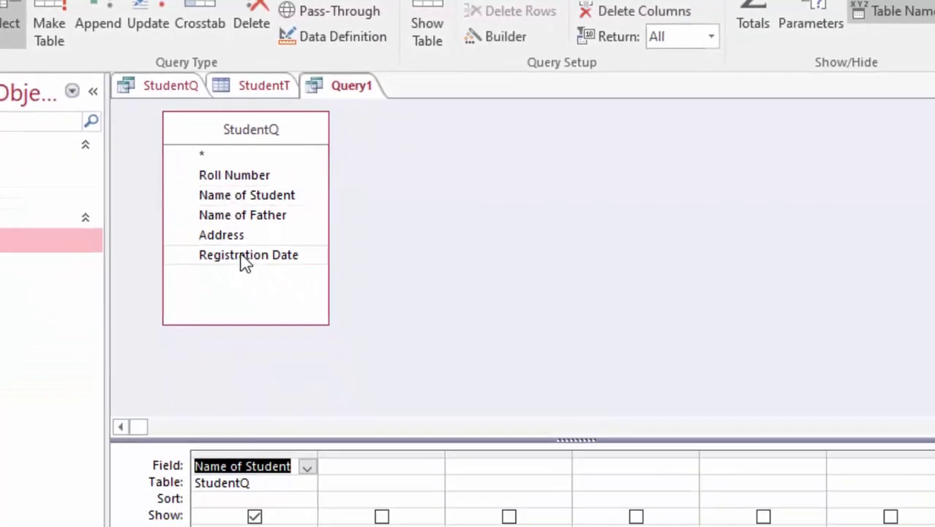
double_click(244, 257)
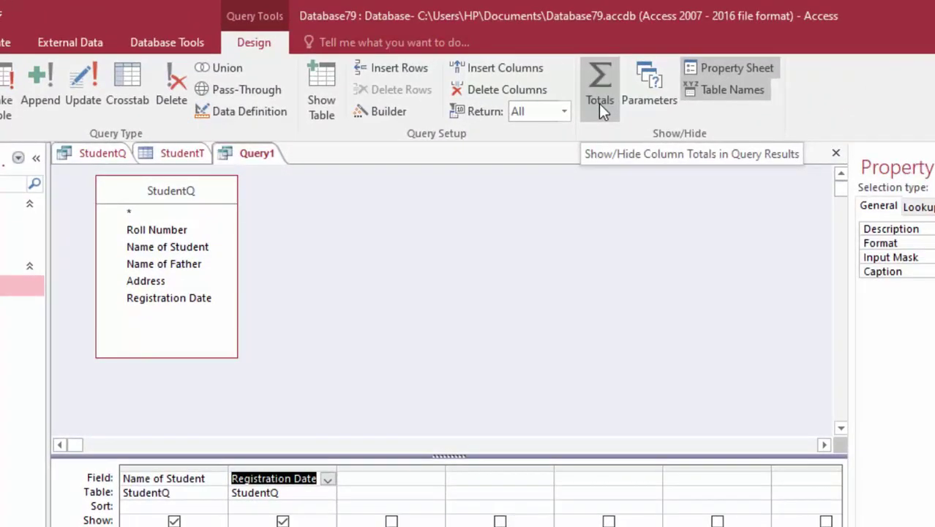
Step: Turn on Totals and set Registration Date's Total row to Count
left_click(599, 103)
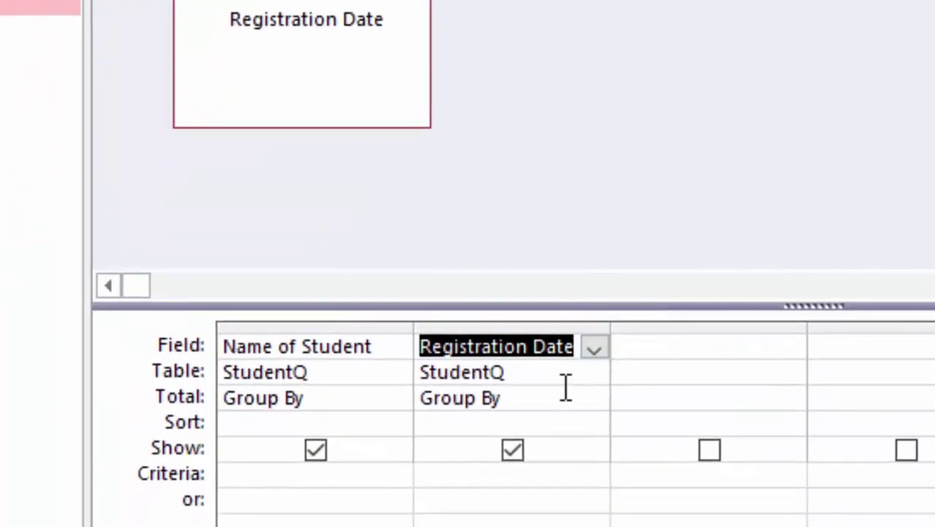
left_click(565, 395)
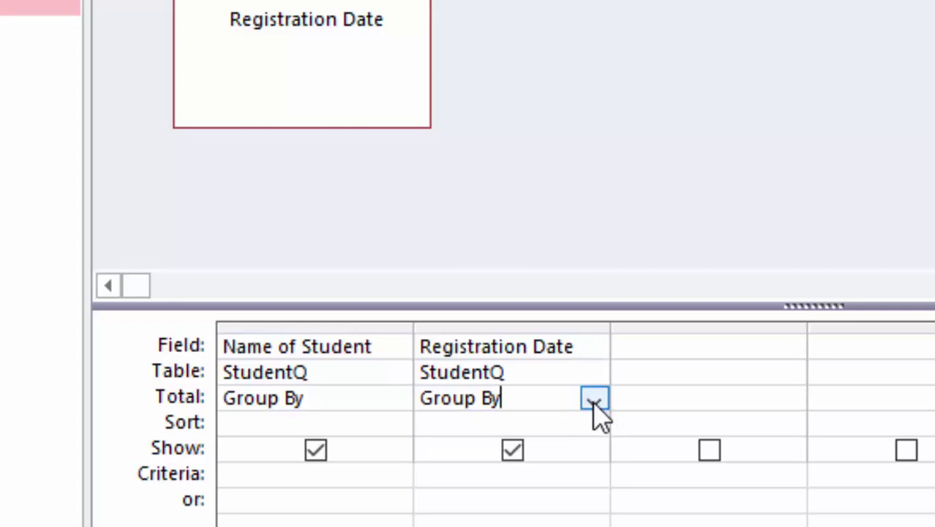
left_click(594, 401)
left_click(595, 401)
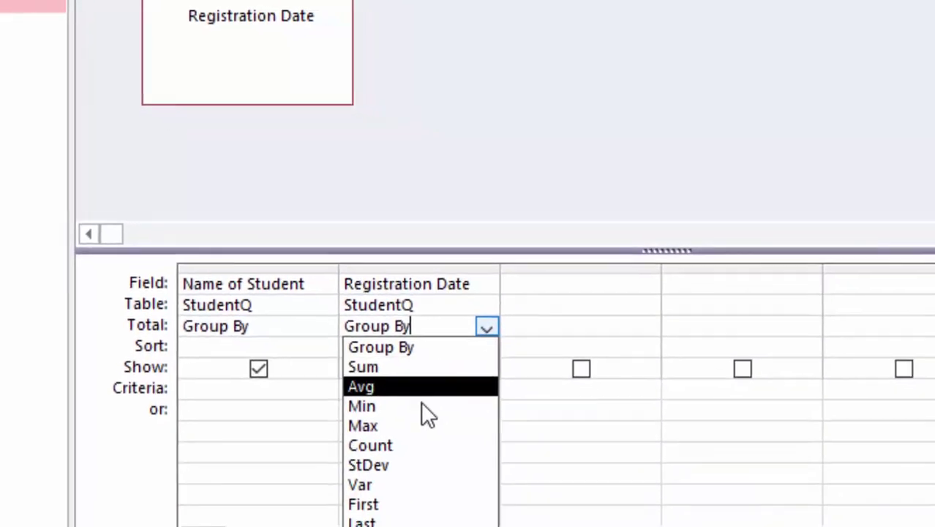
left_click(390, 415)
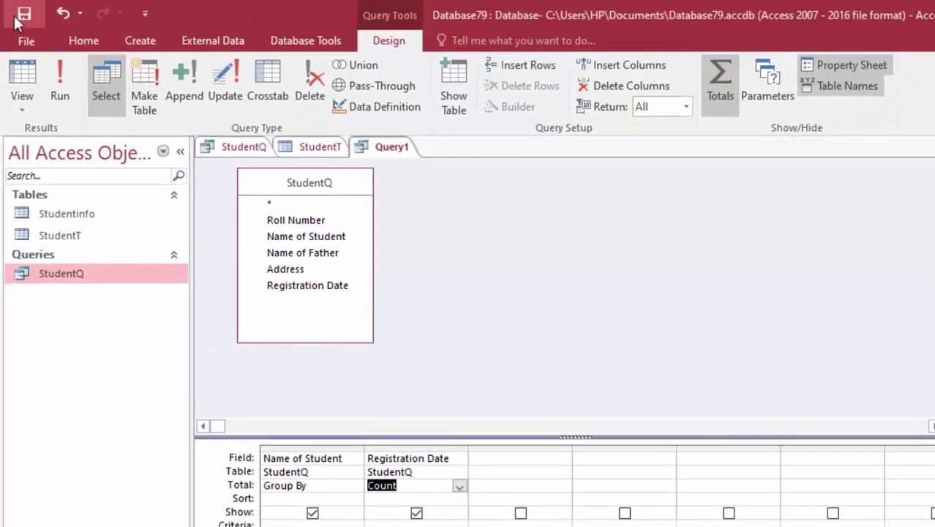
Step: Save the totals query under the name SubQ
left_click(19, 16)
key("BackSpace")
type("SubQ")
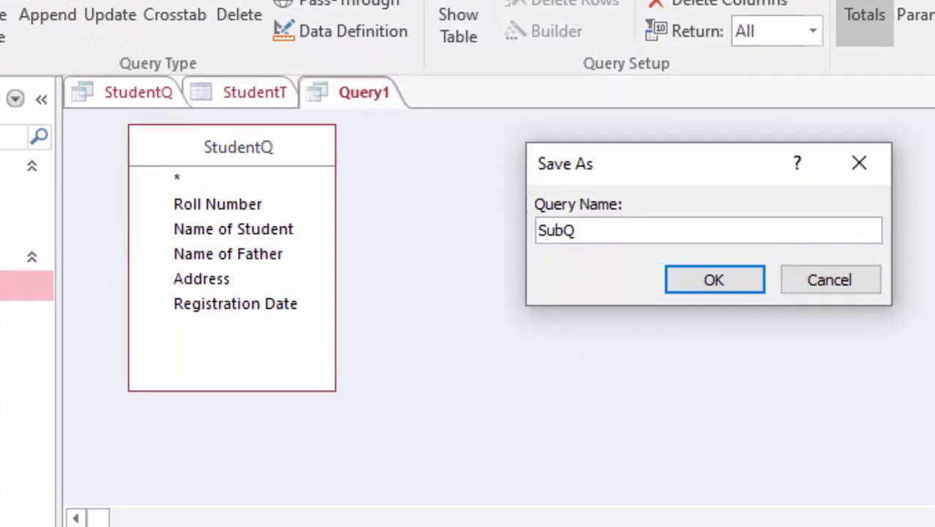
key("Return")
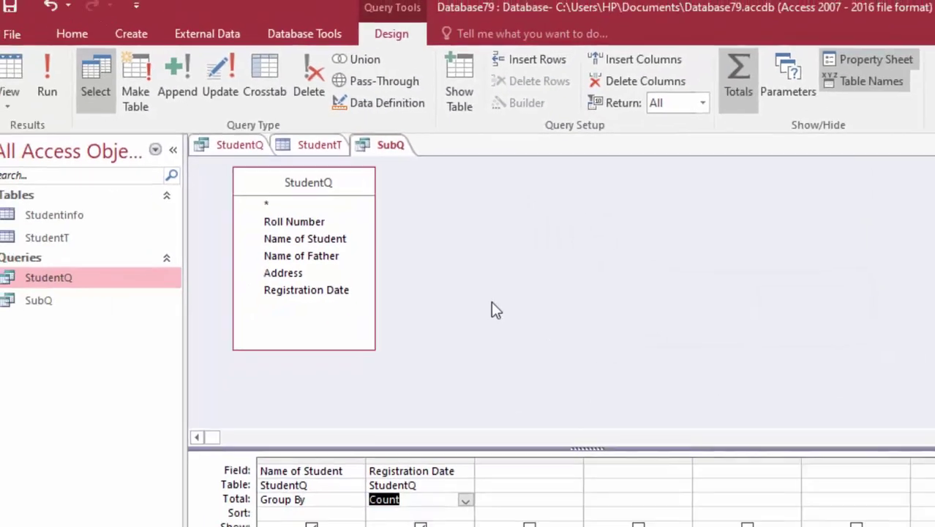
Step: Run SubQ to see per-student registration counts and check them against duplicate names in StudentT
double_click(64, 302)
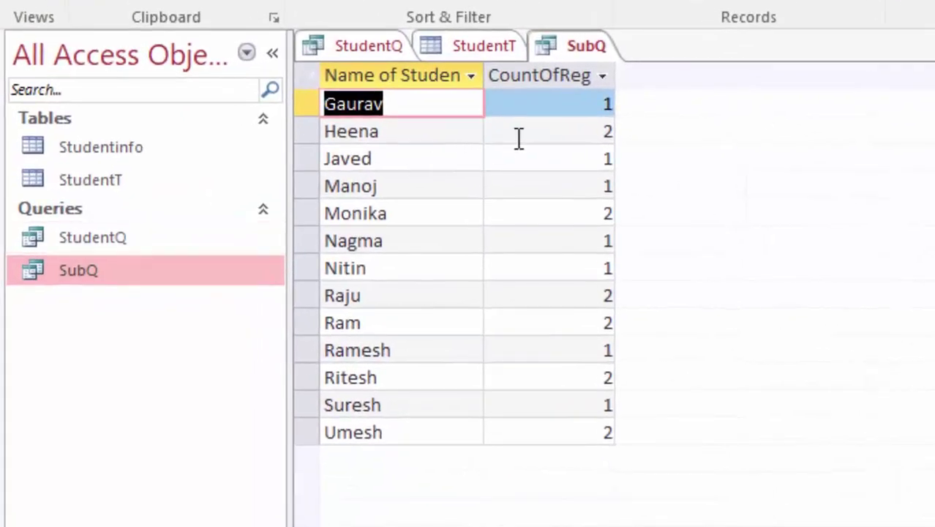
left_click(594, 105)
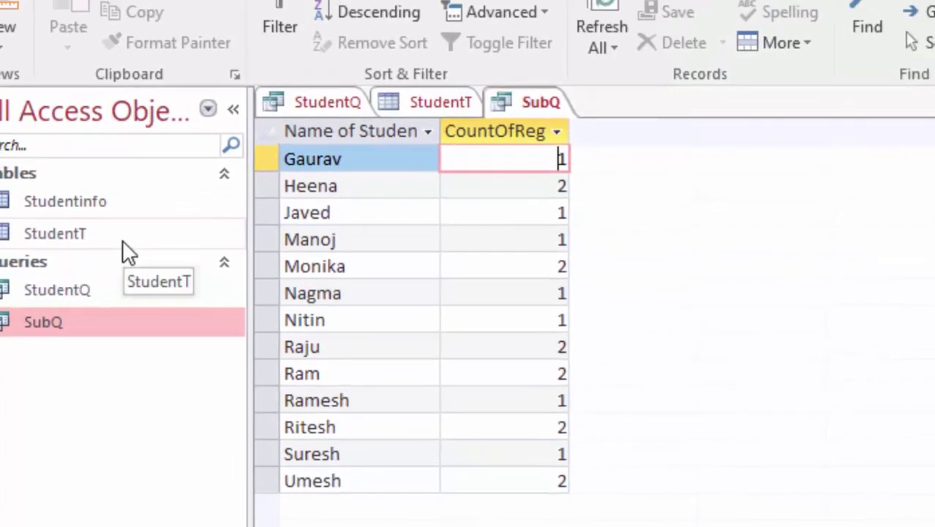
double_click(123, 241)
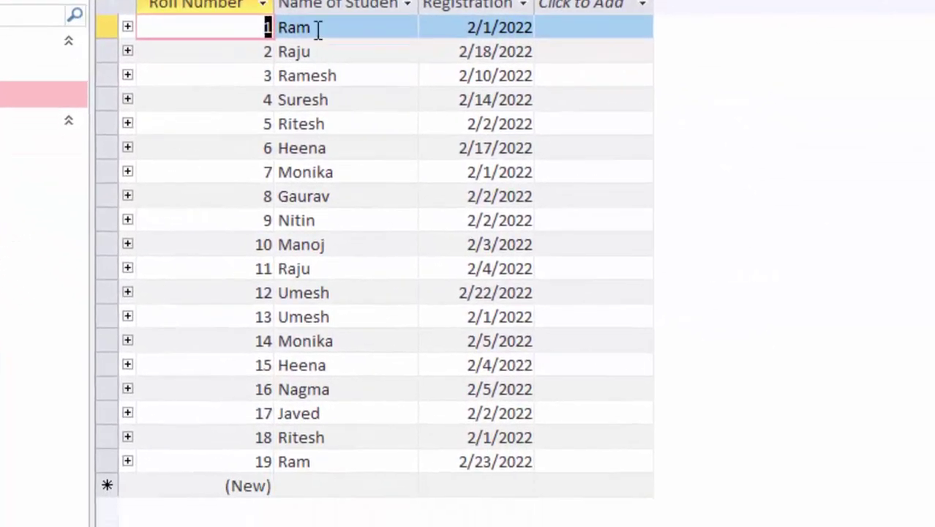
left_click(316, 28)
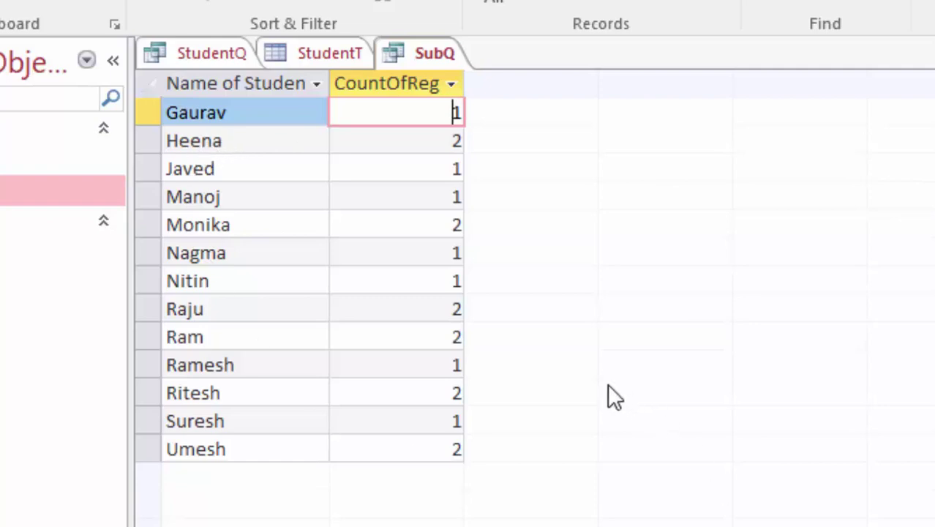
left_click(323, 45)
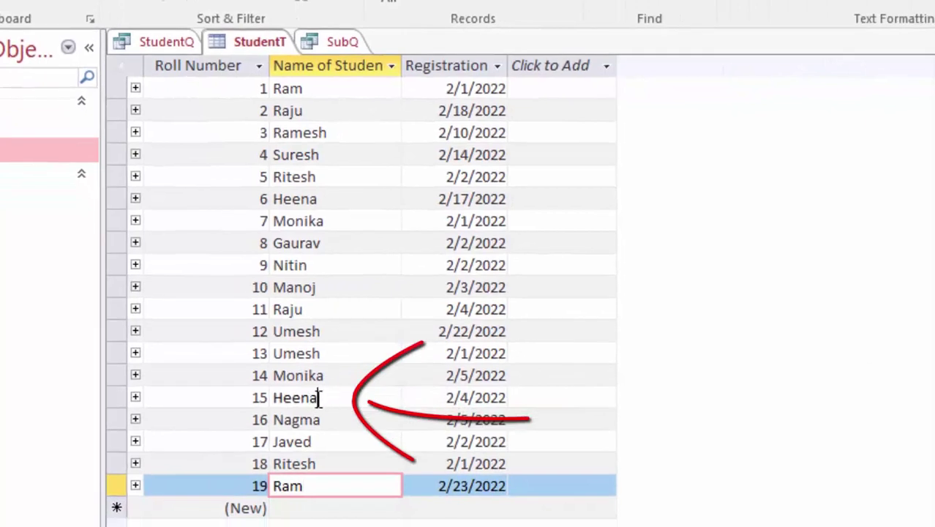
left_click_drag(320, 397, 264, 399)
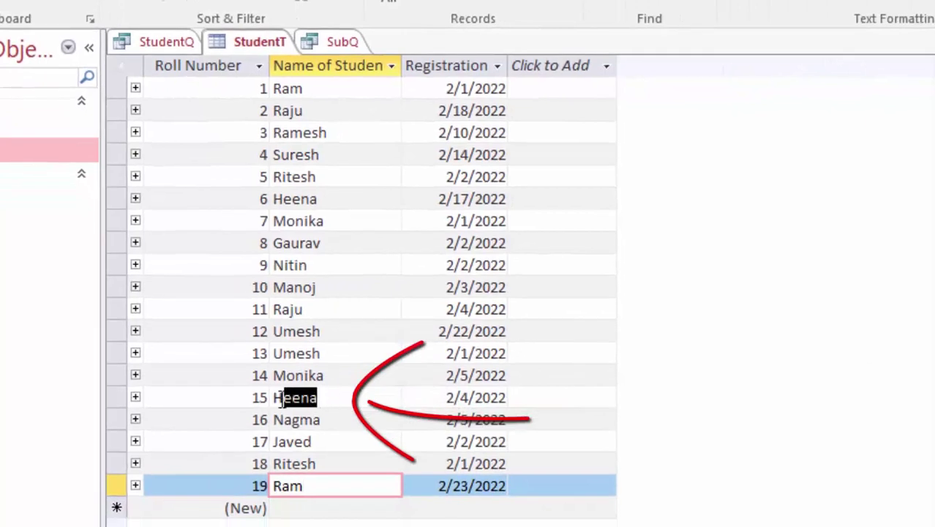